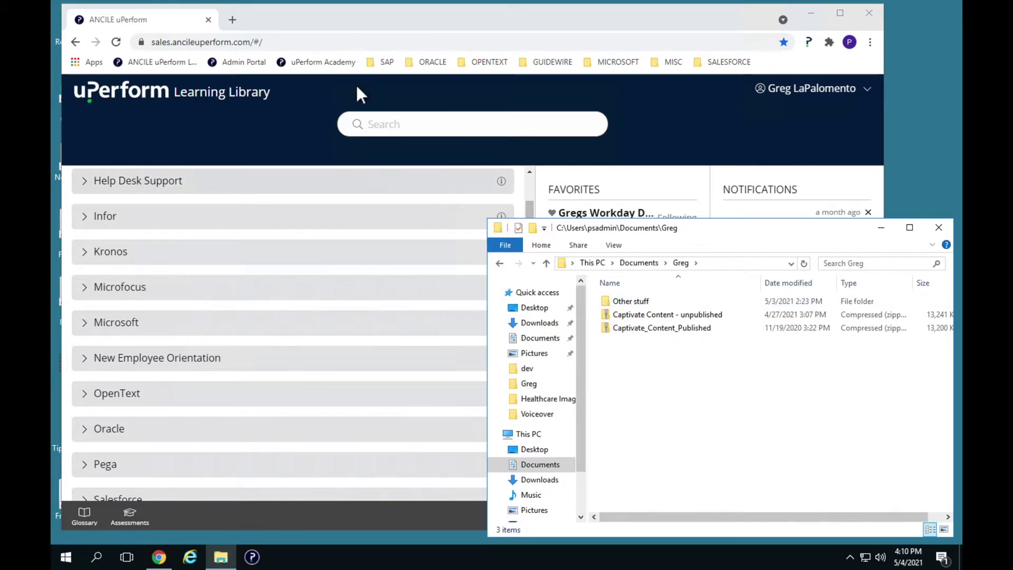
Step: Bring the uPerform Learning Library browser window in front of File Explorer
left_click(329, 23)
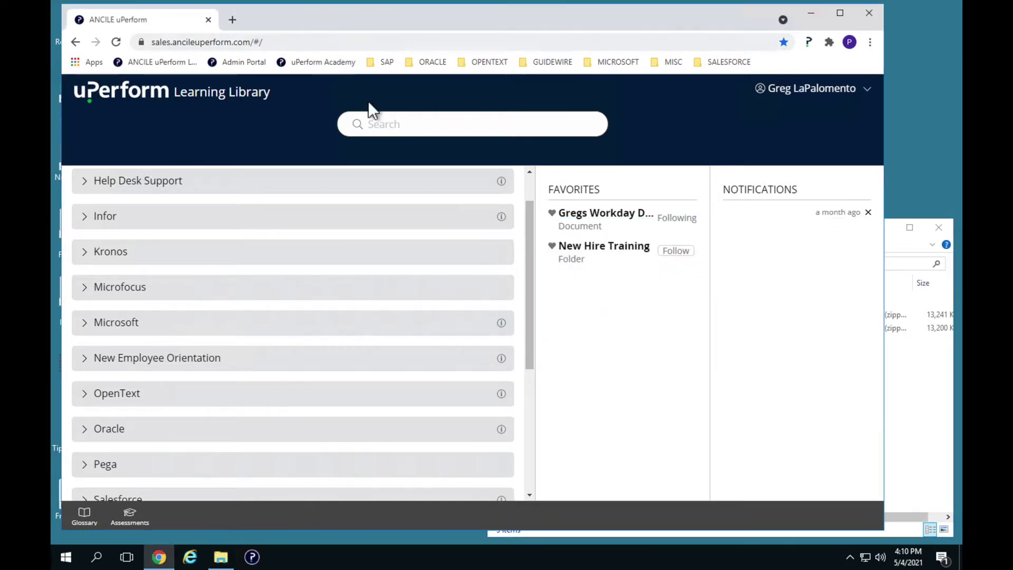
Step: Launch the Management Center from the account menu and open the New Employee Orientation project
left_click(864, 87)
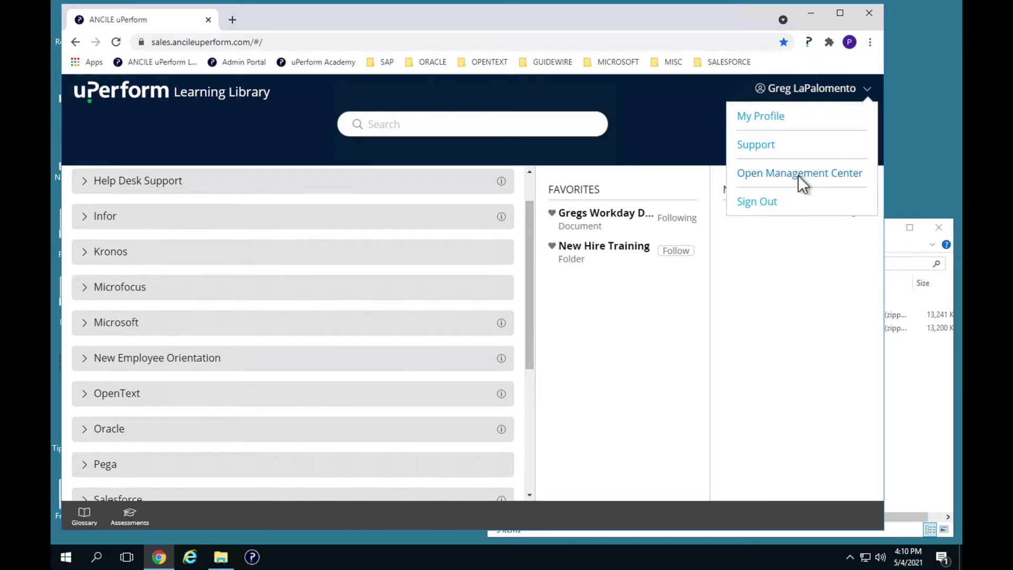
left_click(798, 175)
scroll(182, 480, "down", 1)
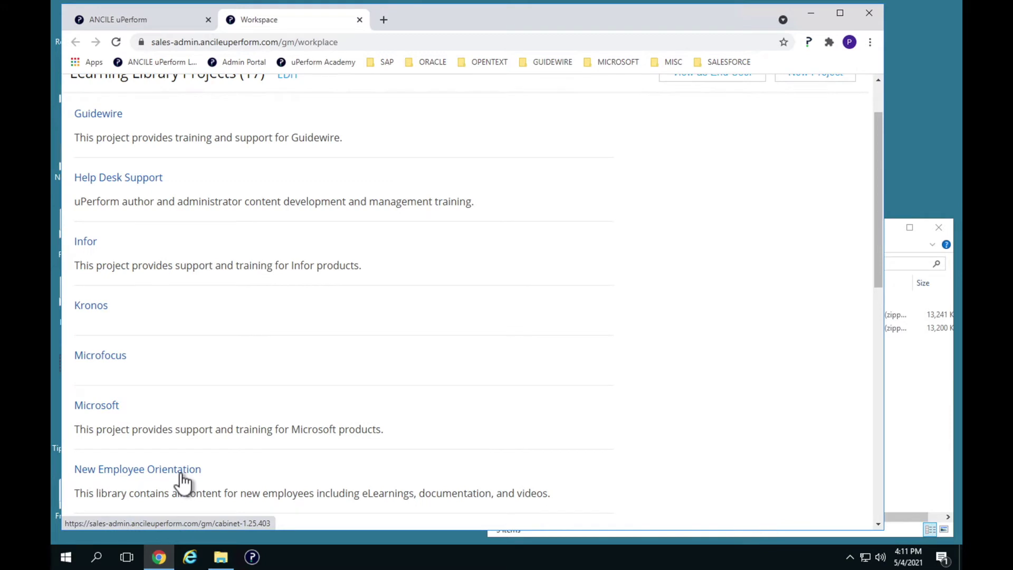
left_click(181, 473)
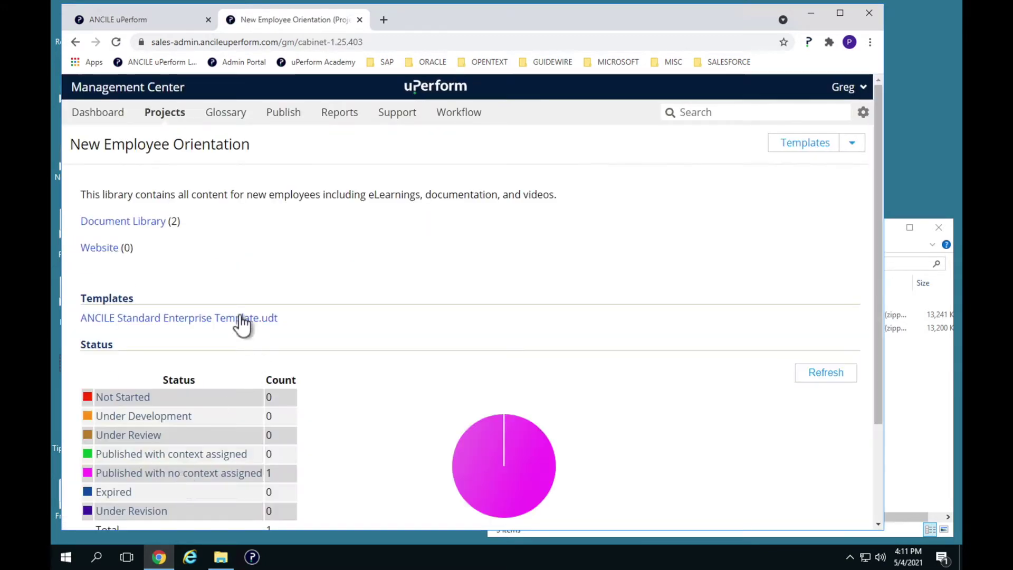
Step: In the Document Library's Safety folder, choose Add Managed Document
left_click(149, 227)
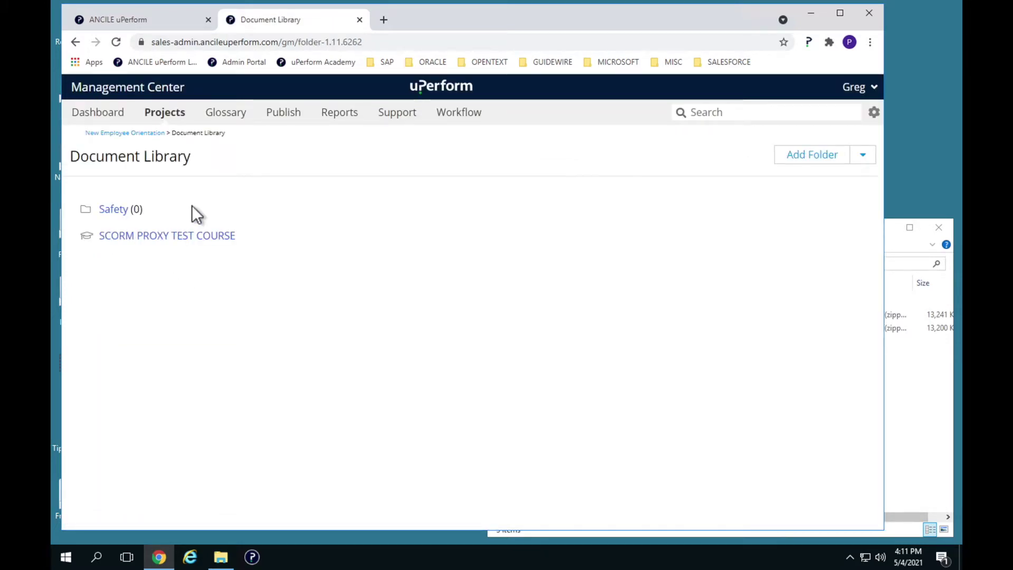
left_click(124, 214)
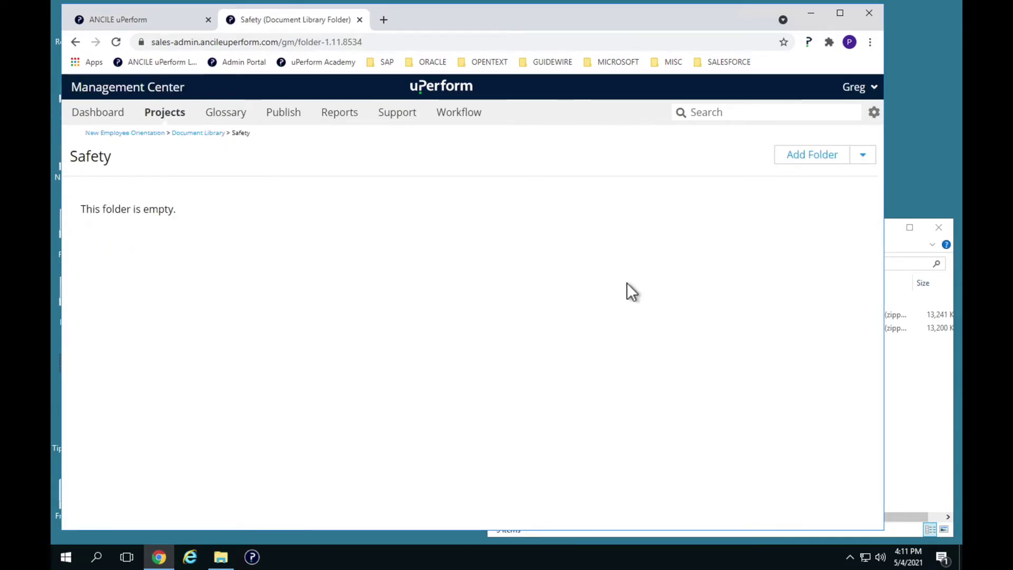
left_click(863, 158)
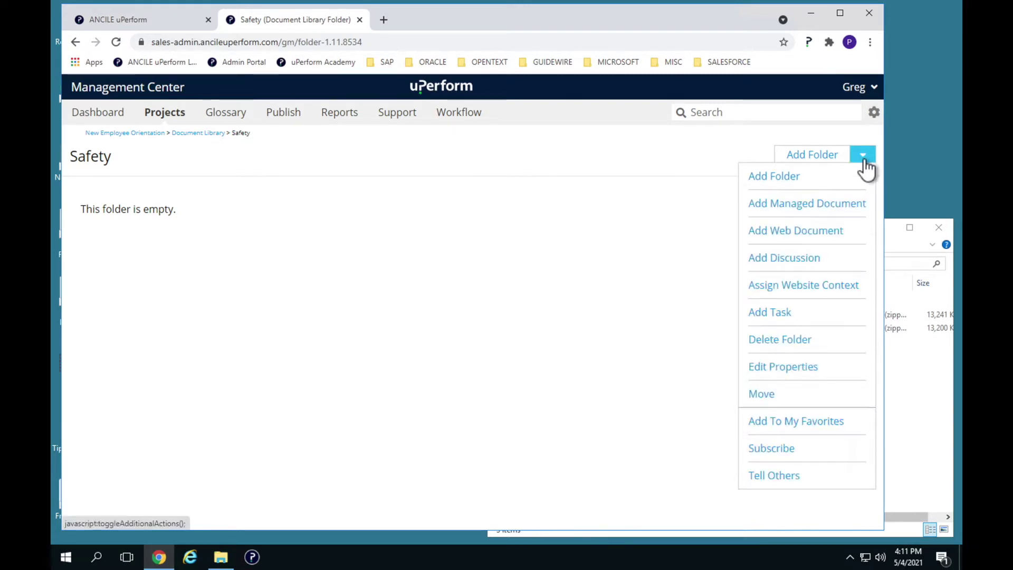
left_click(810, 211)
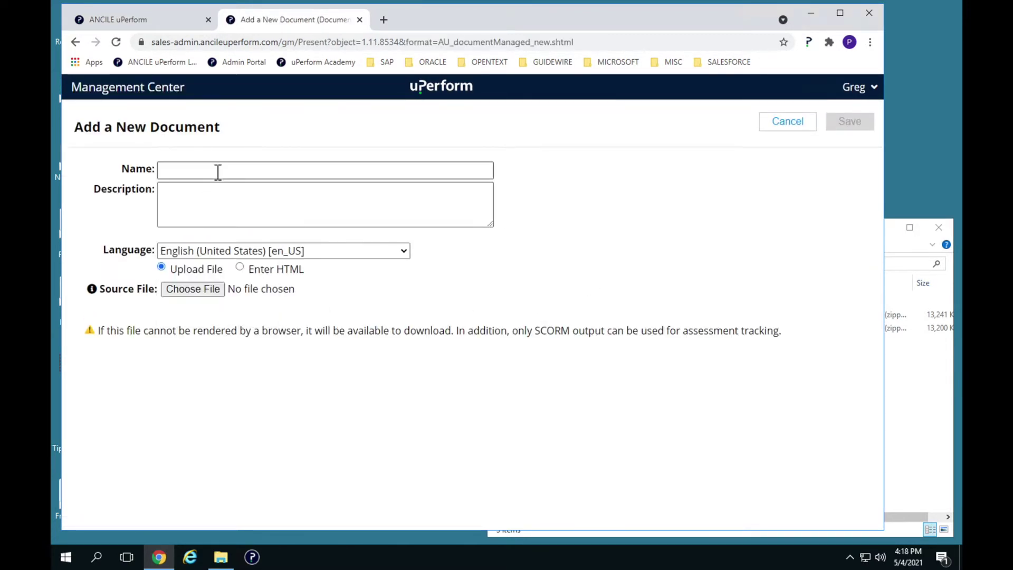
Step: Name the document 'Diverting Disaster' and attach 'Captivate Content - unpublished' as its source file
left_click(218, 172)
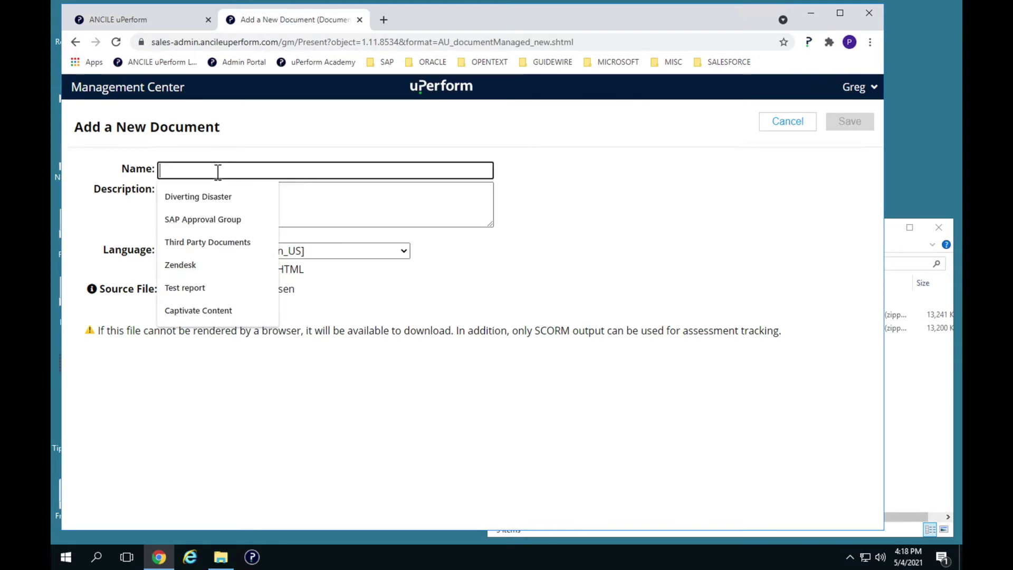
type("Divert")
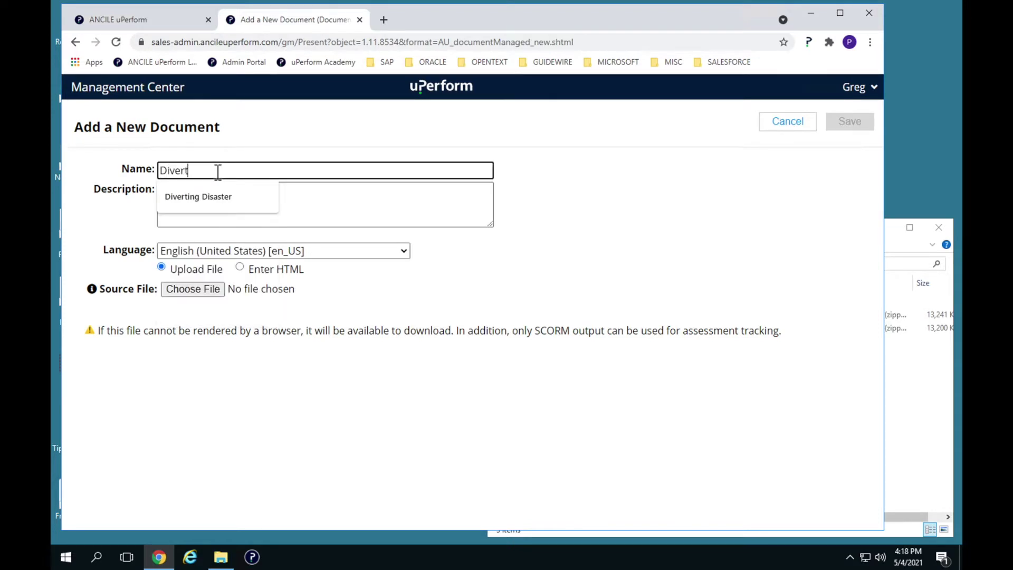
left_click(211, 197)
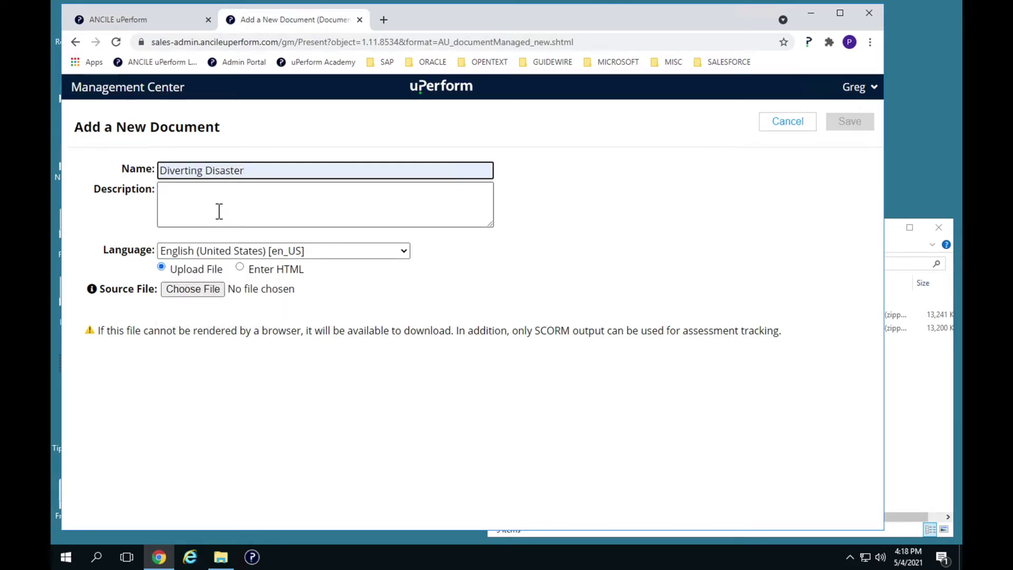
left_click(219, 211)
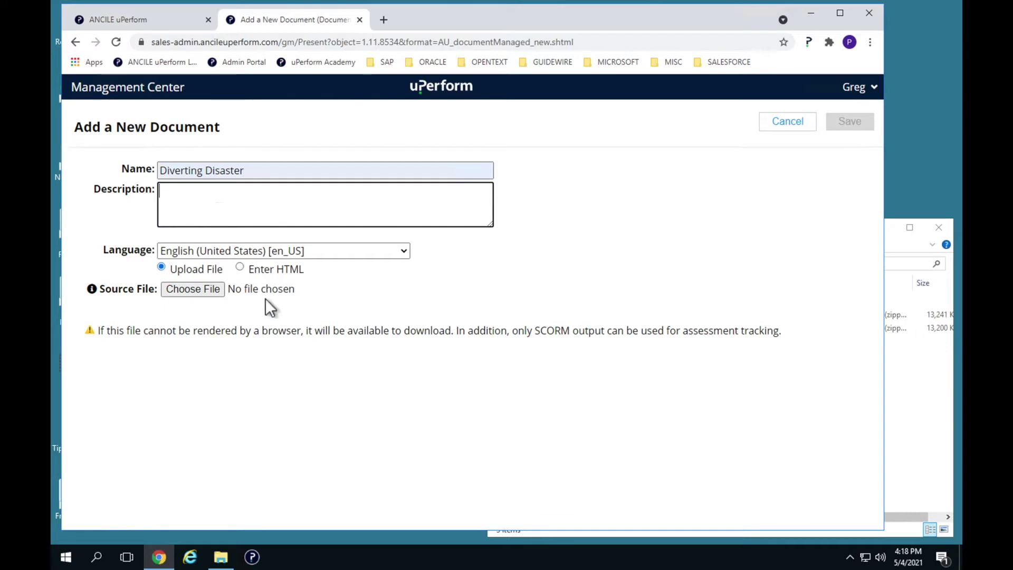
left_click(208, 293)
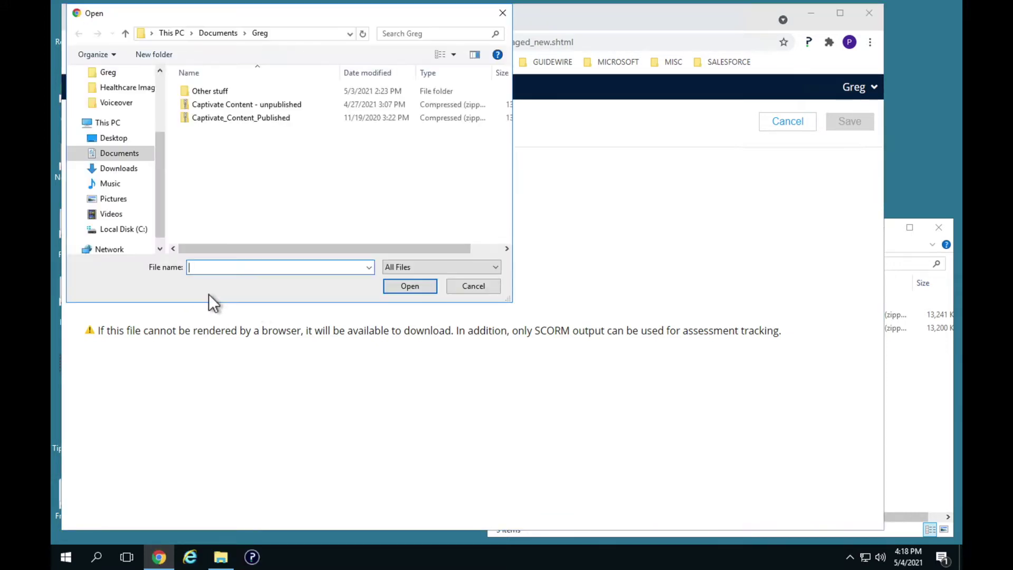
left_click(276, 106)
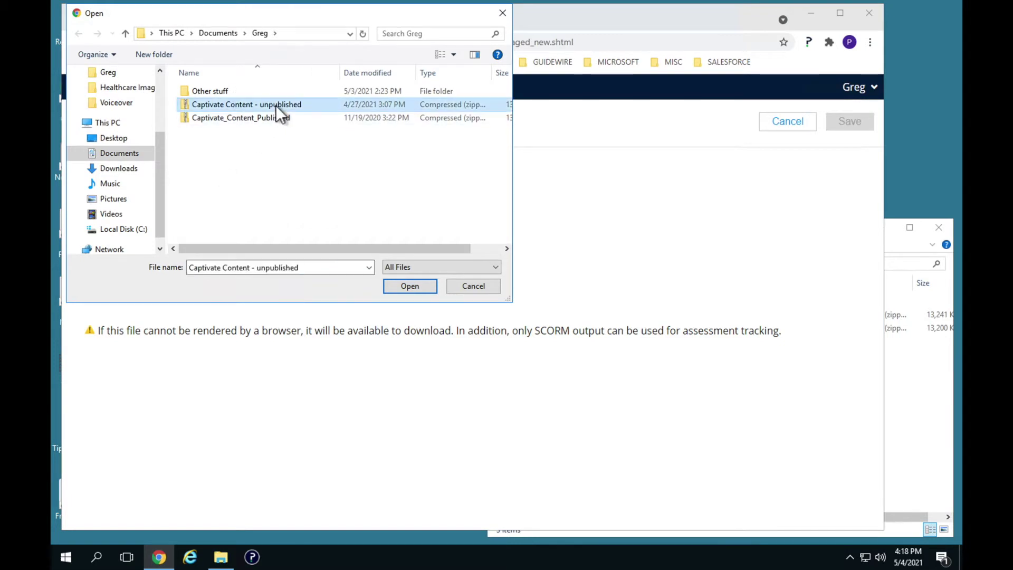
left_click(411, 286)
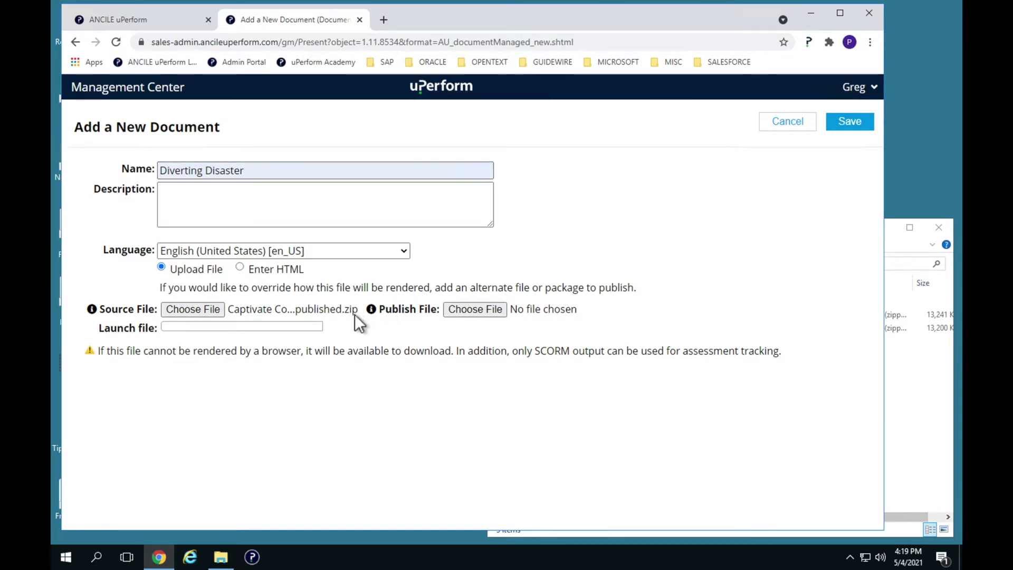
Step: Attach Captivate_Content_Published as publish file with launch file index.html, then save the document
left_click(484, 311)
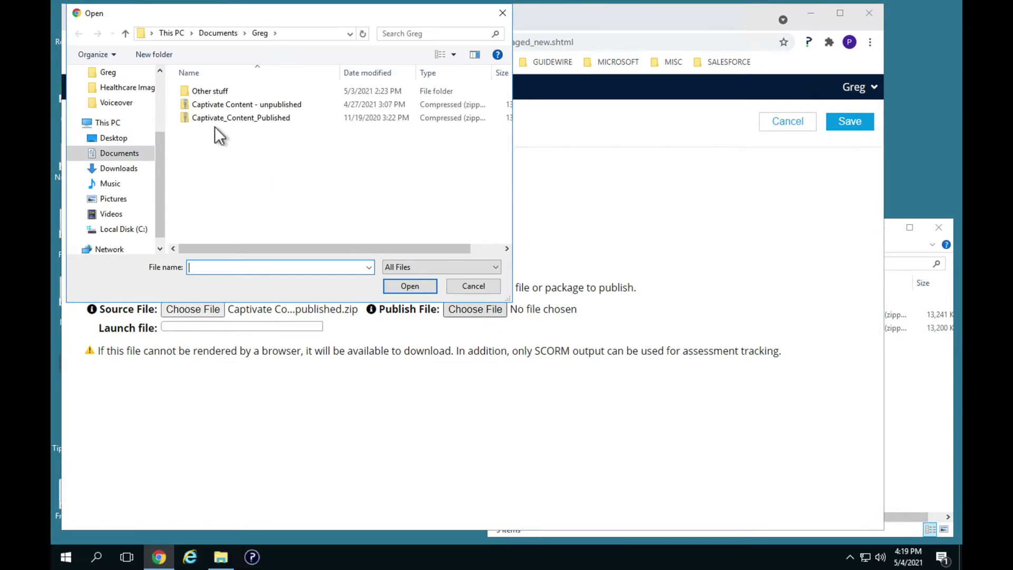
left_click(189, 119)
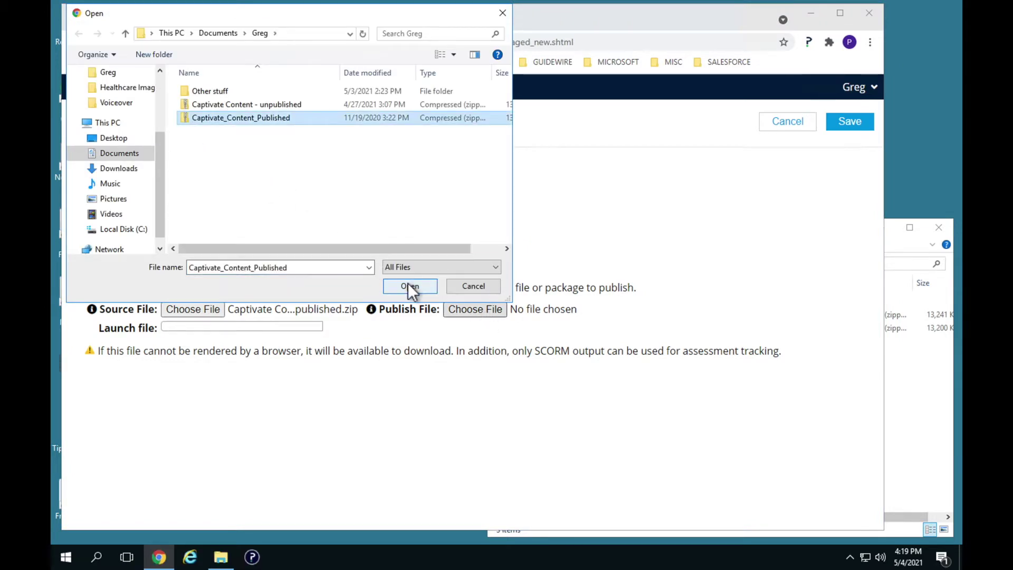
left_click(409, 286)
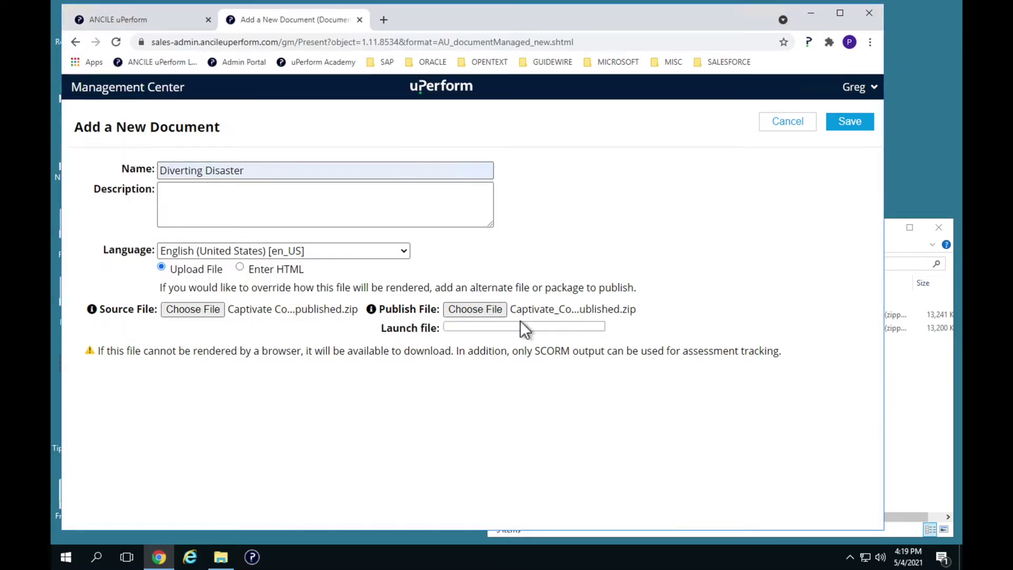
left_click(522, 327)
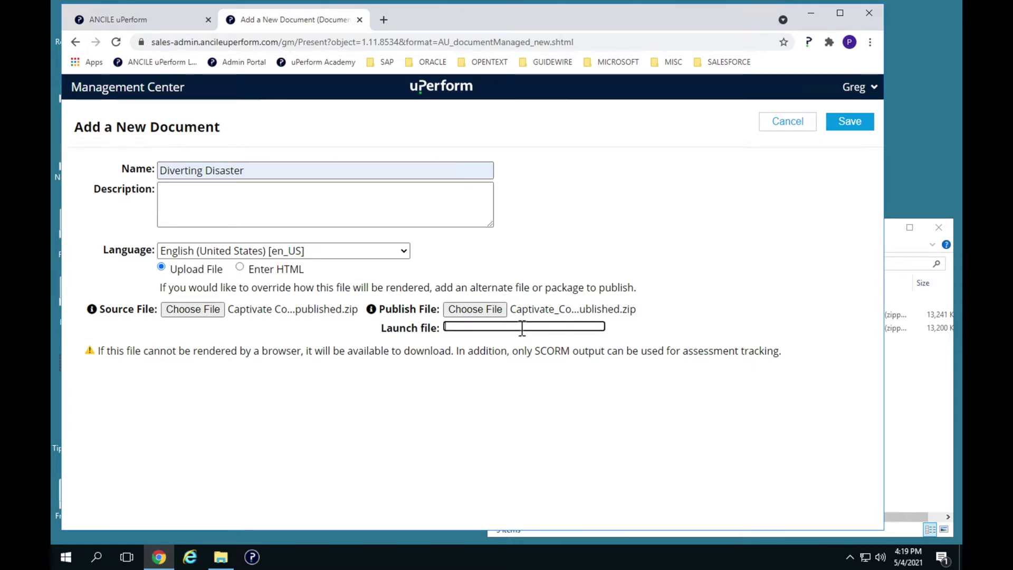
type("inde")
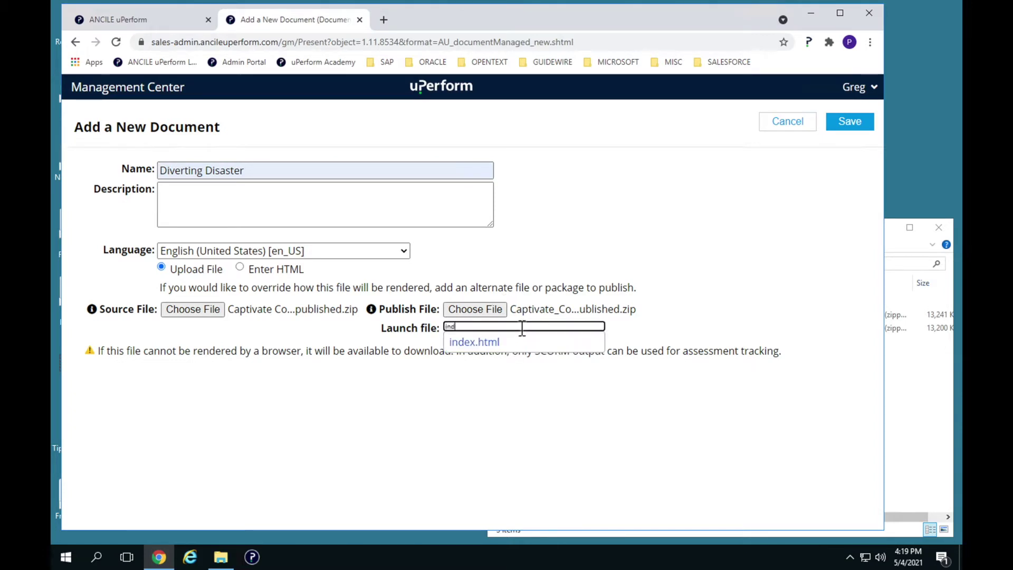
left_click(473, 344)
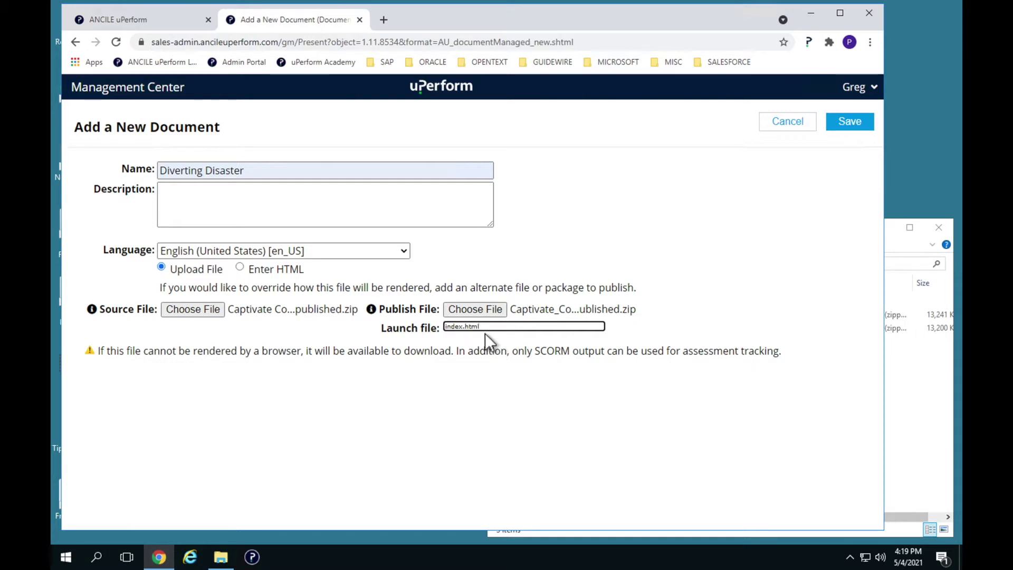
left_click(850, 124)
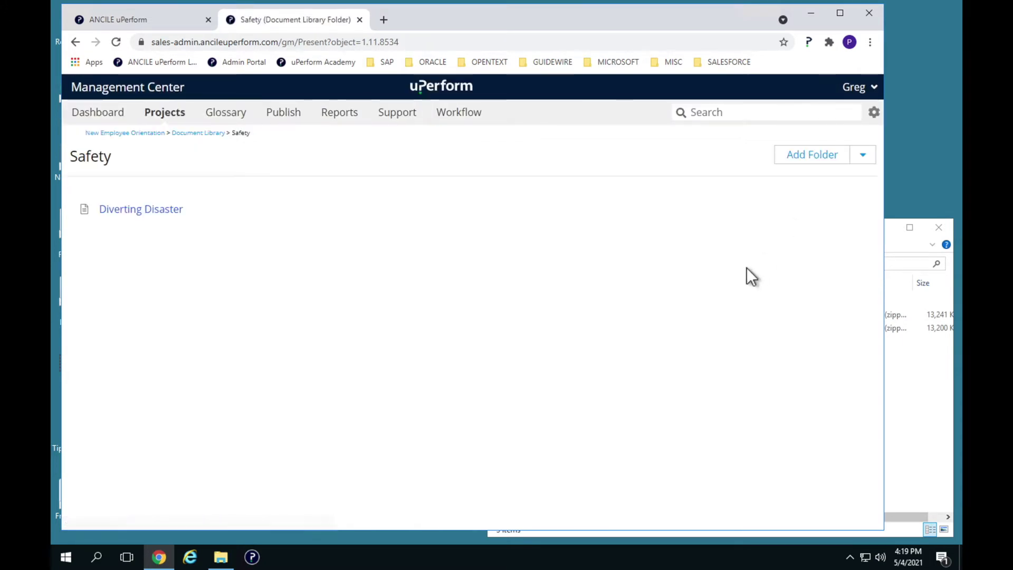
Step: Assign the Website context to the Diverting Disaster document and save it
left_click(164, 209)
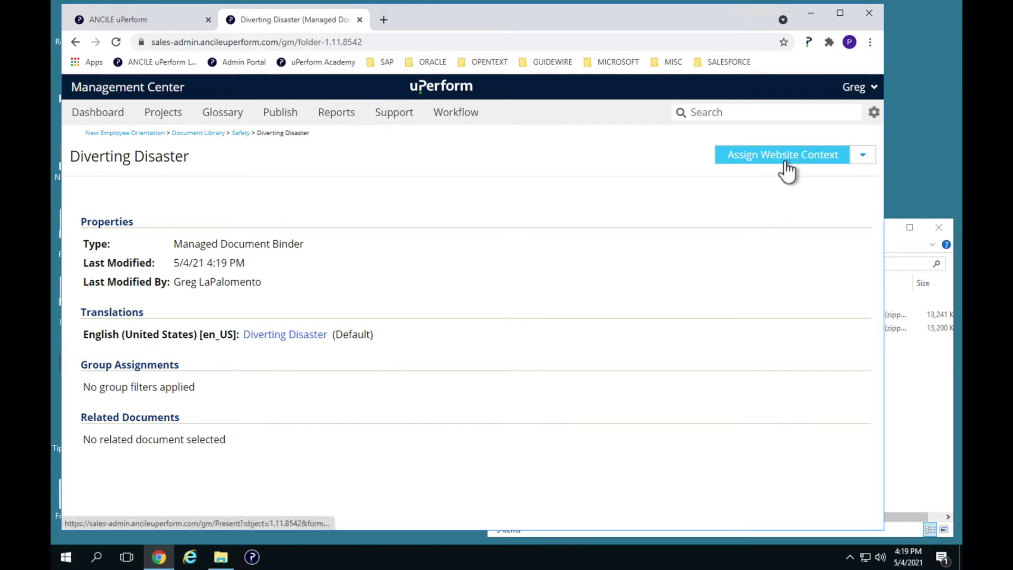
left_click(785, 162)
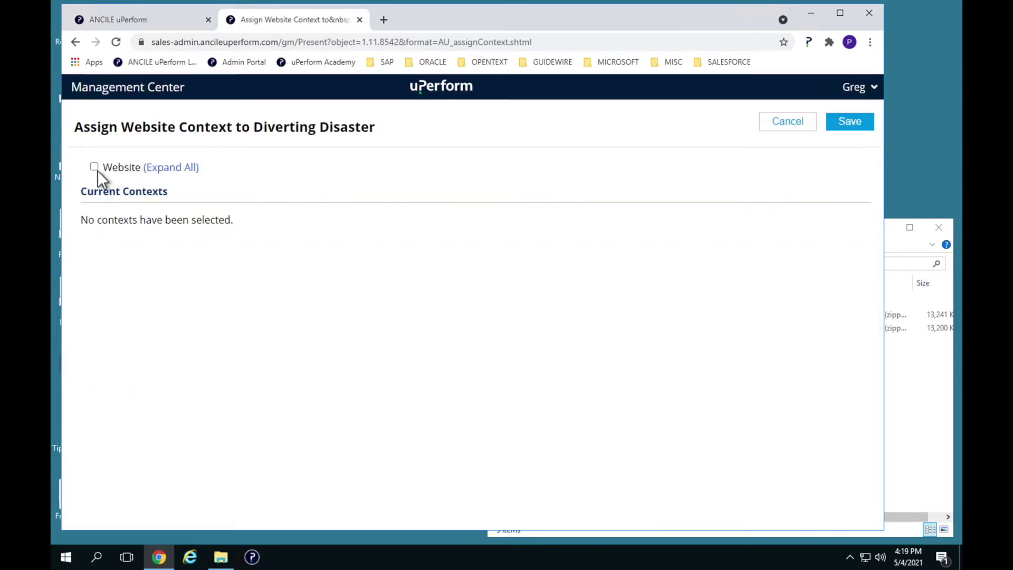
left_click(95, 167)
left_click(851, 125)
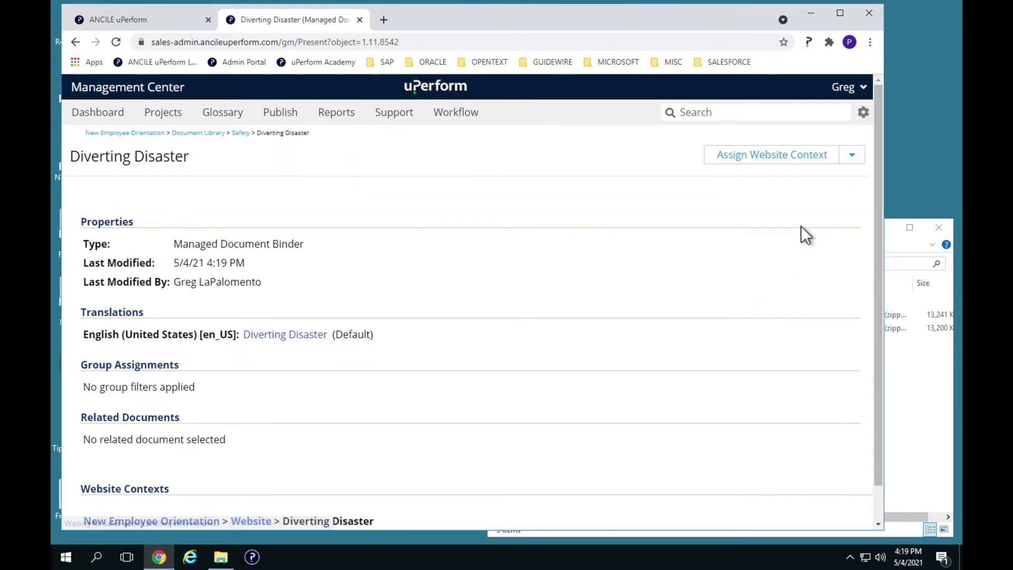
Step: Publish Diverting Disaster right away, check the empty publishing queue, then switch to the Learning Library
left_click(852, 156)
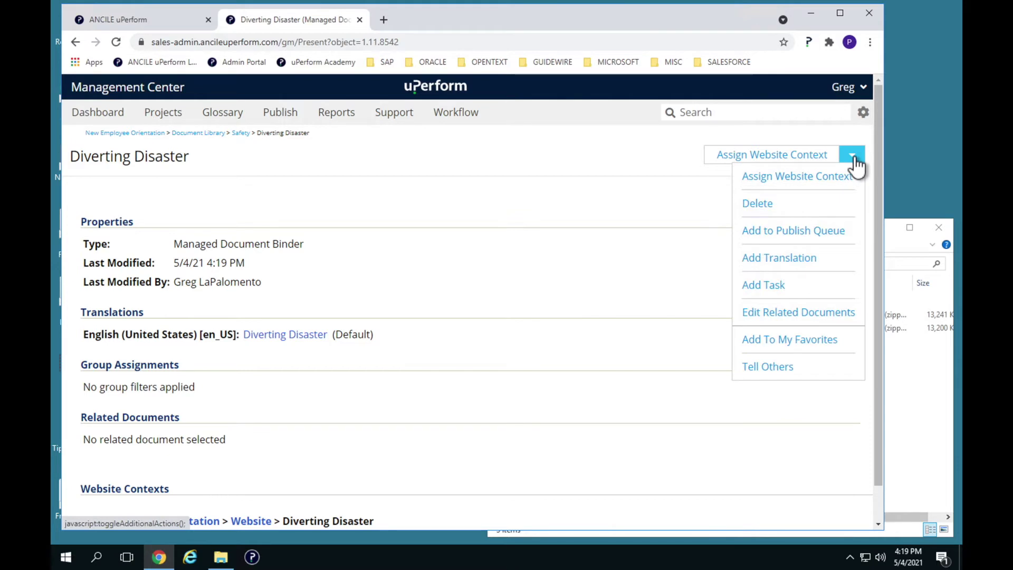
left_click(807, 235)
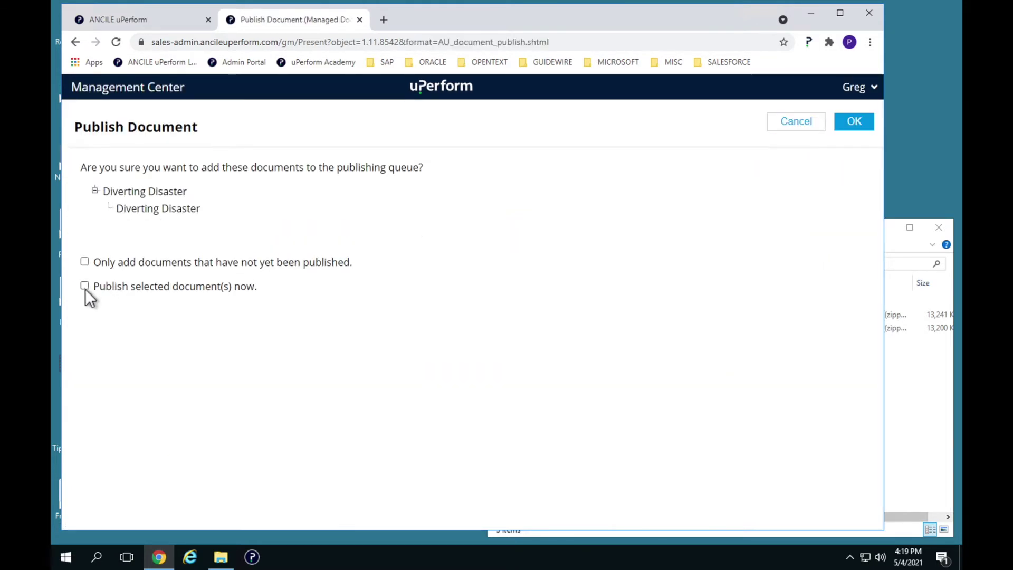
left_click(84, 286)
left_click(854, 125)
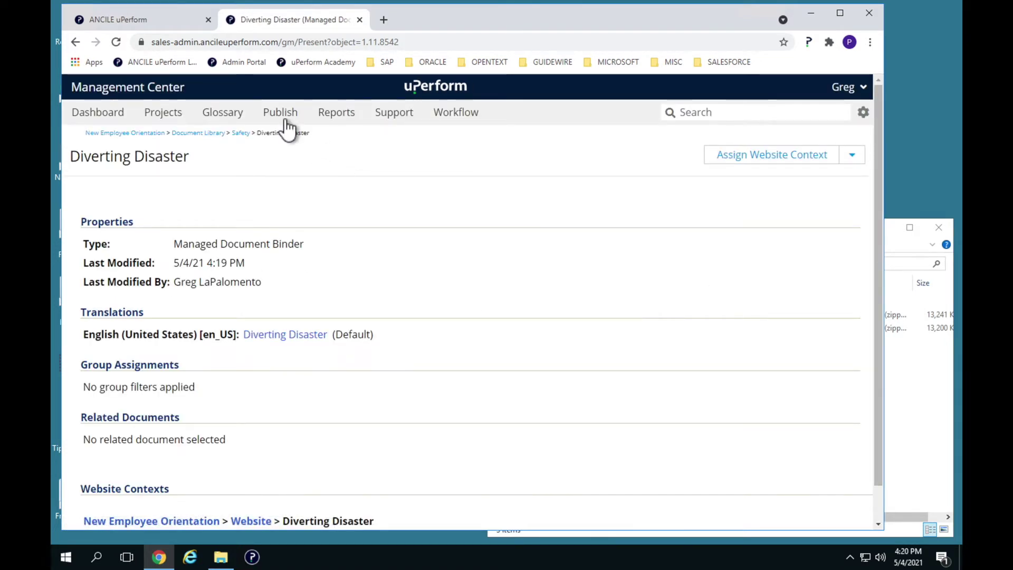
left_click(285, 119)
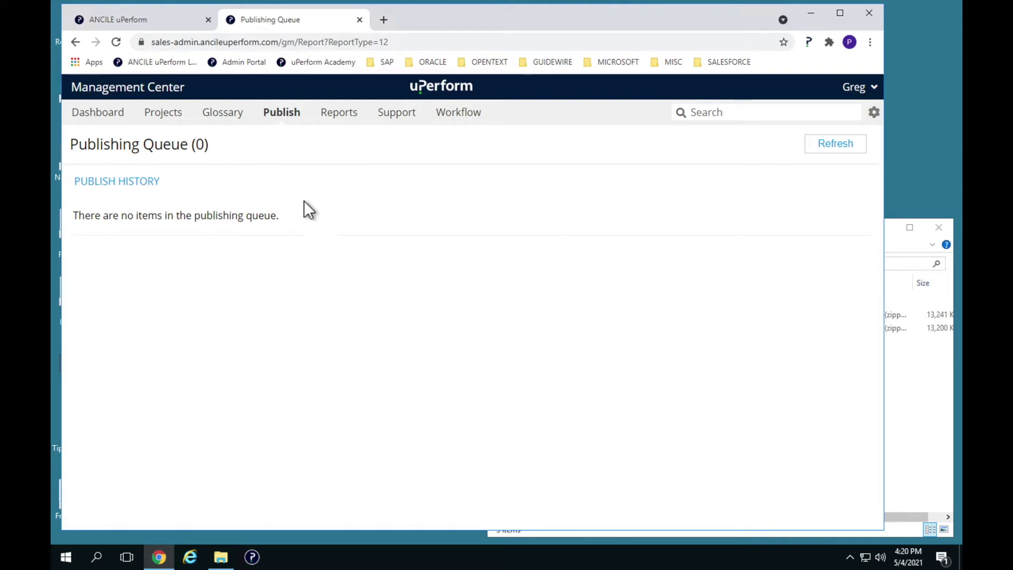
left_click(128, 23)
Step: Collapse and re-expand New Employee Orientation, then launch the Diverting Disaster course
left_click(120, 179)
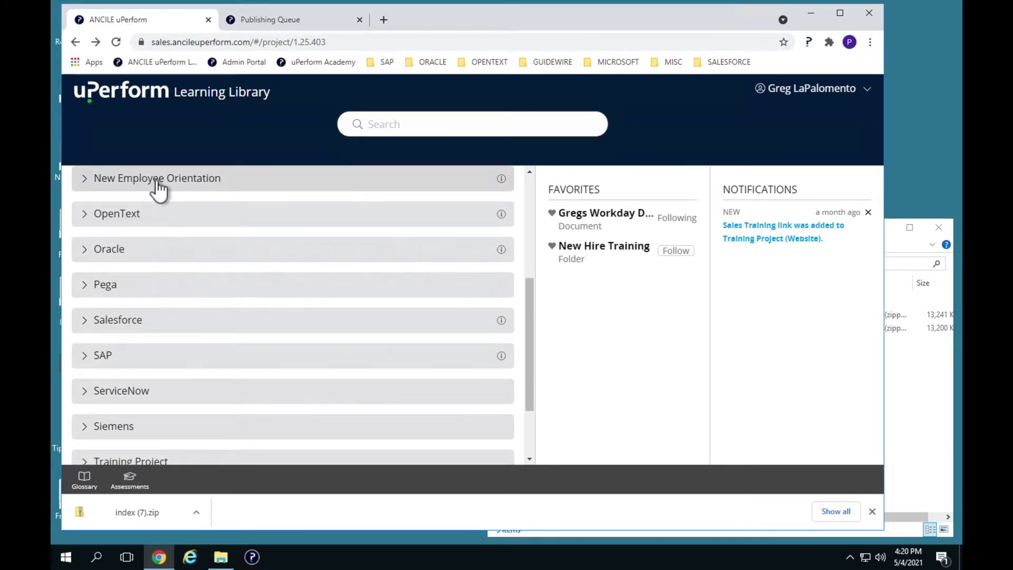
left_click(157, 183)
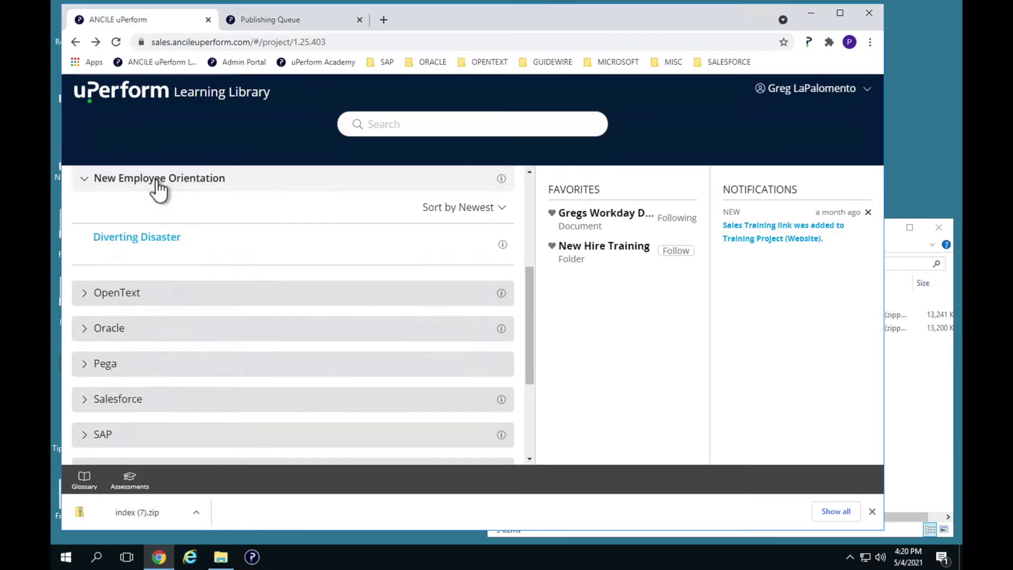
left_click(166, 248)
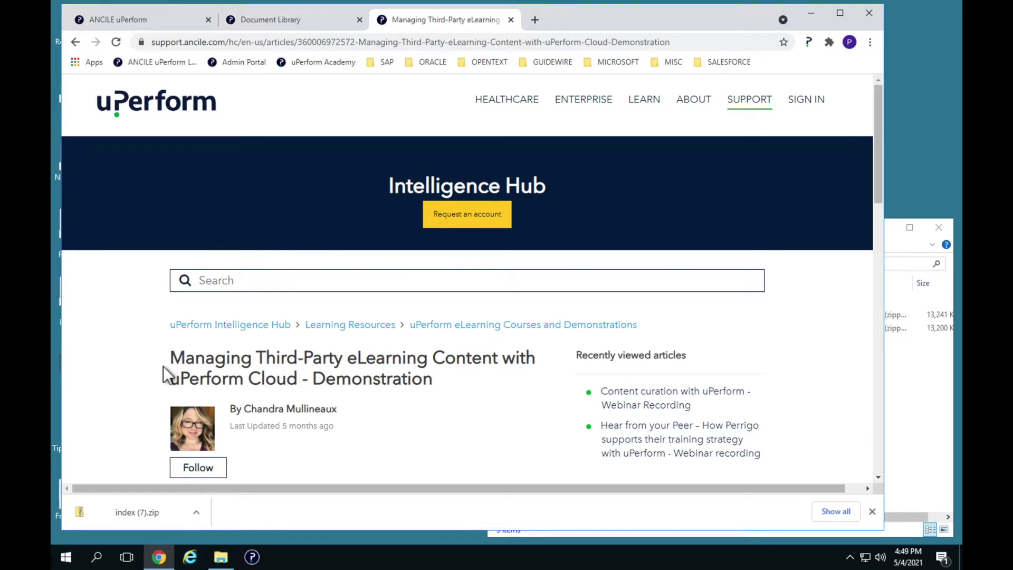
Step: Scroll through the Managing Third-Party eLearning Content article, then return to the Diverting Disaster course player
scroll(163, 366, "down", 3)
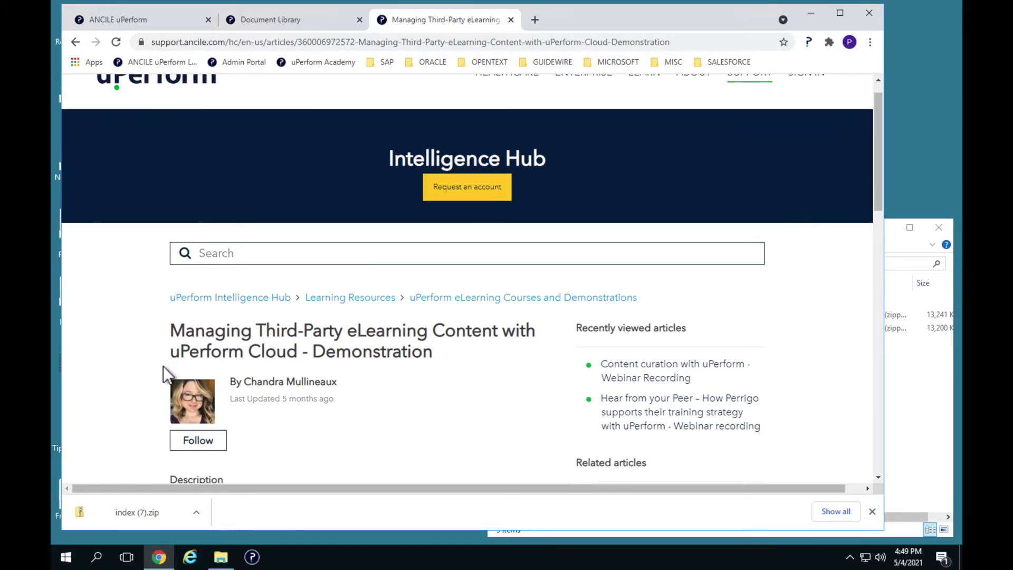
scroll(163, 365, "down", 2)
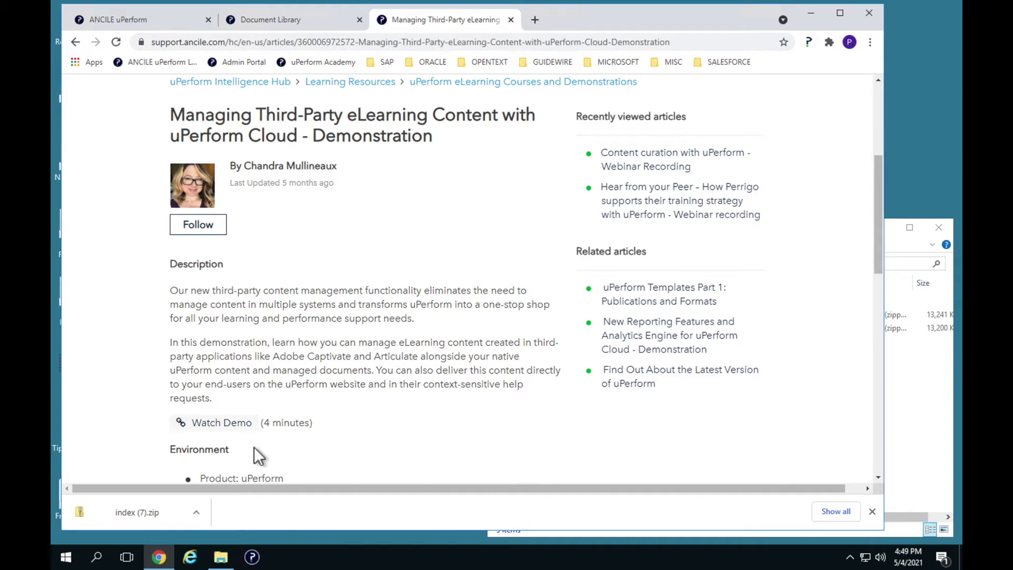
scroll(254, 446, "down", 4)
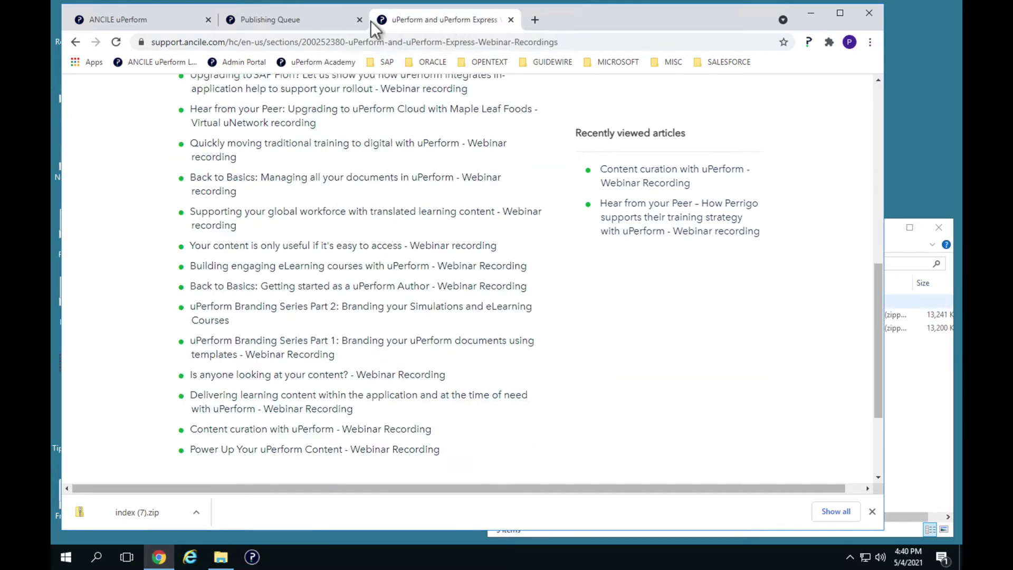
left_click(172, 18)
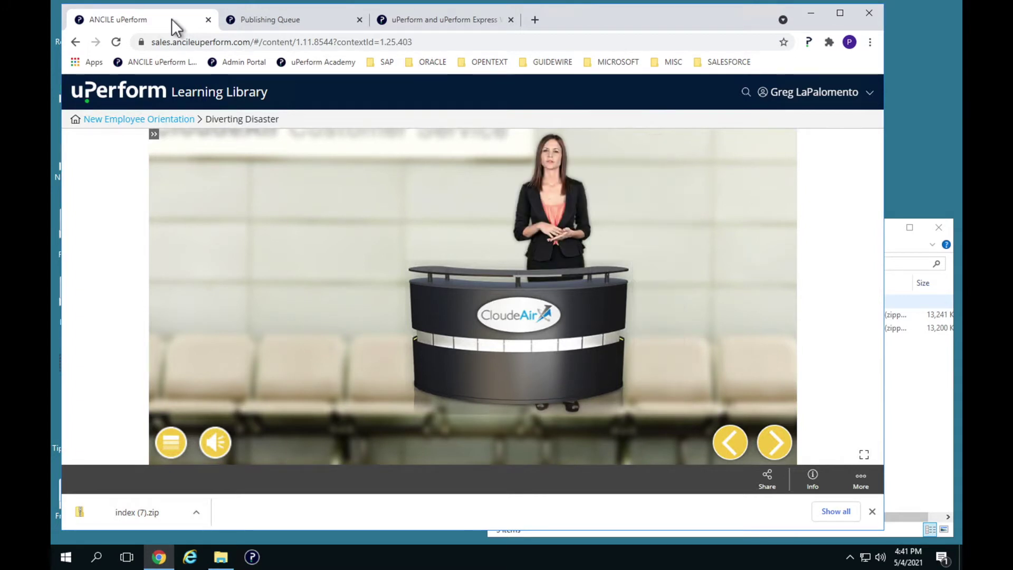
Step: Switch to the Management Center Publishing Queue tab and open the Projects list
left_click(297, 23)
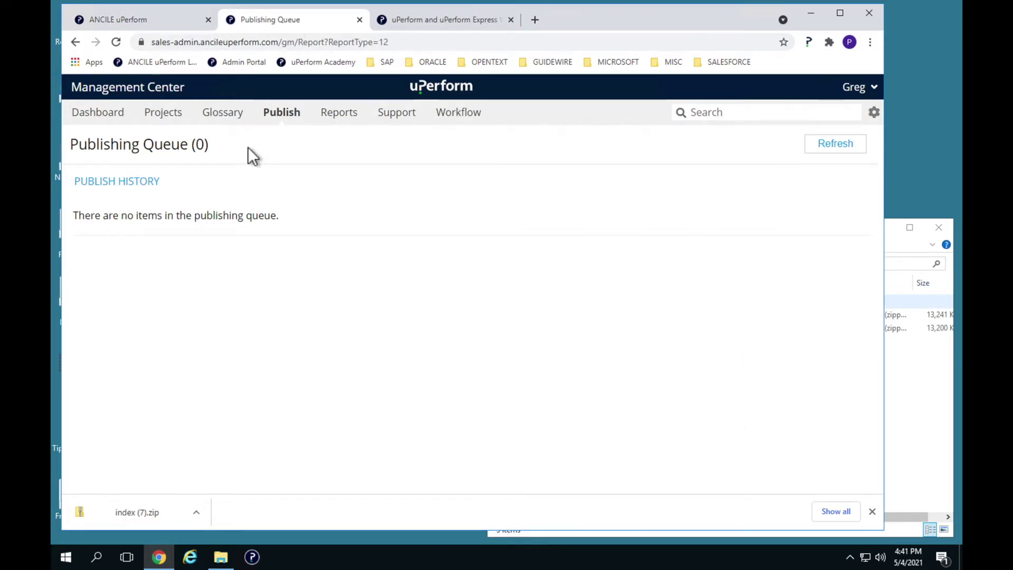
left_click(163, 112)
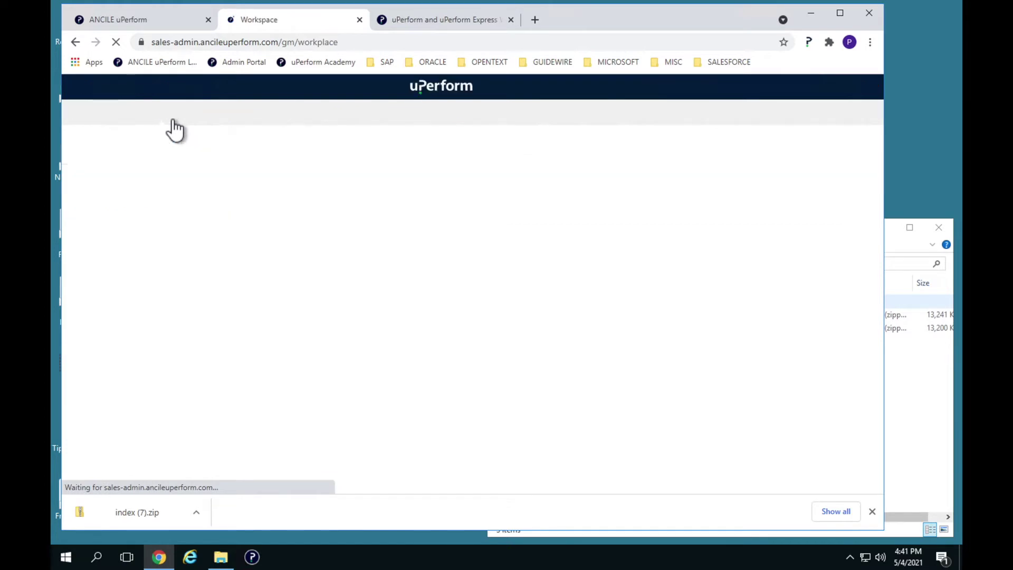
Step: Scroll to New Employee Orientation in Projects and open its Document Library
scroll(227, 312, "down", 5)
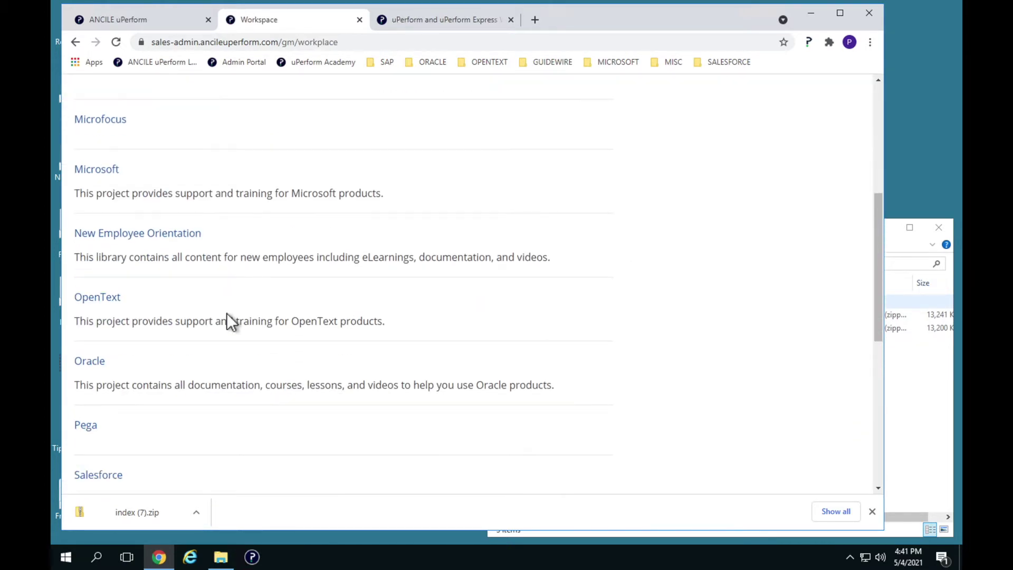
left_click(172, 236)
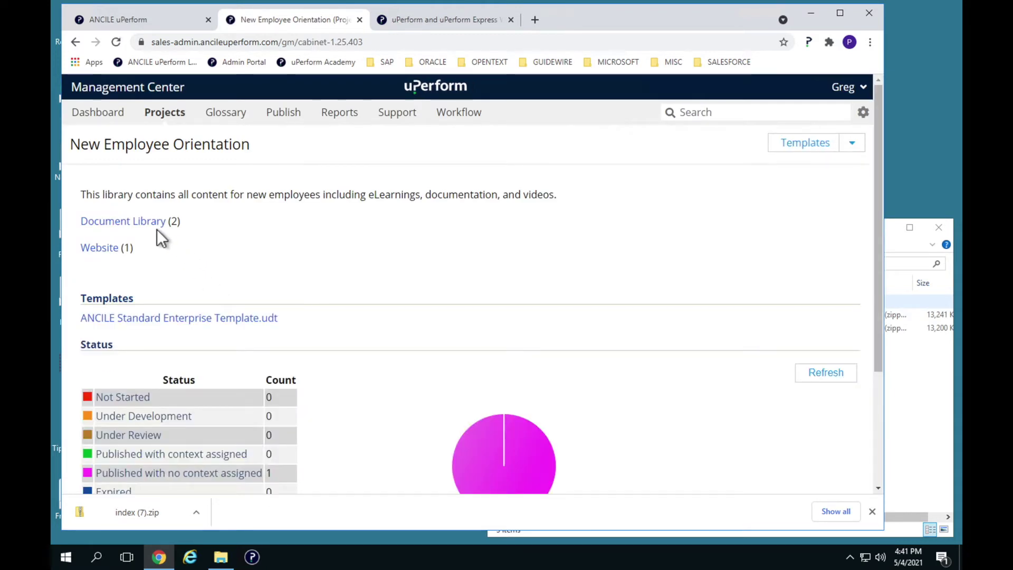
left_click(158, 224)
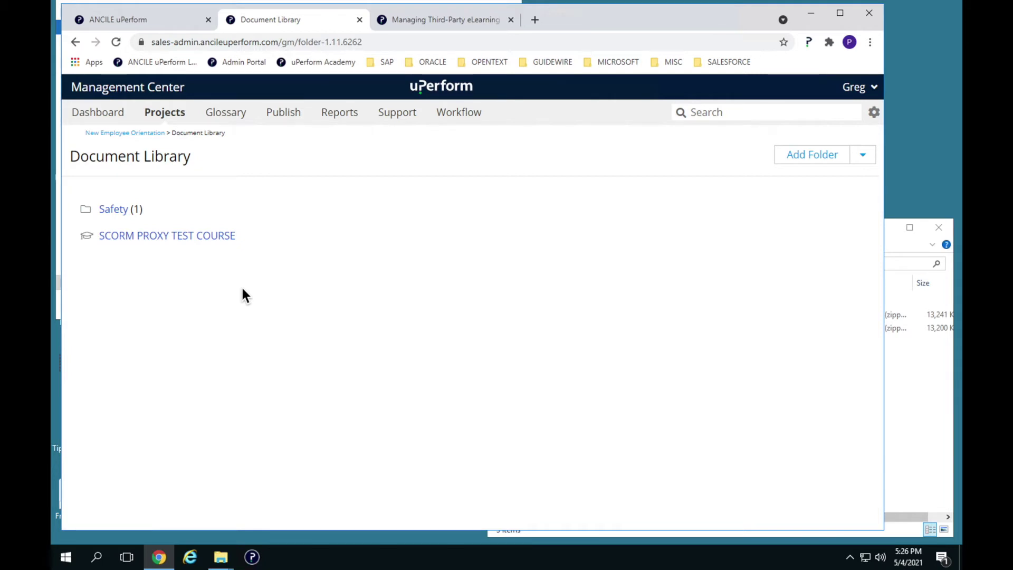
Step: Queue SCORM PROXY TEST COURSE for immediate publishing and refresh the Publish queue until it's empty
left_click(218, 242)
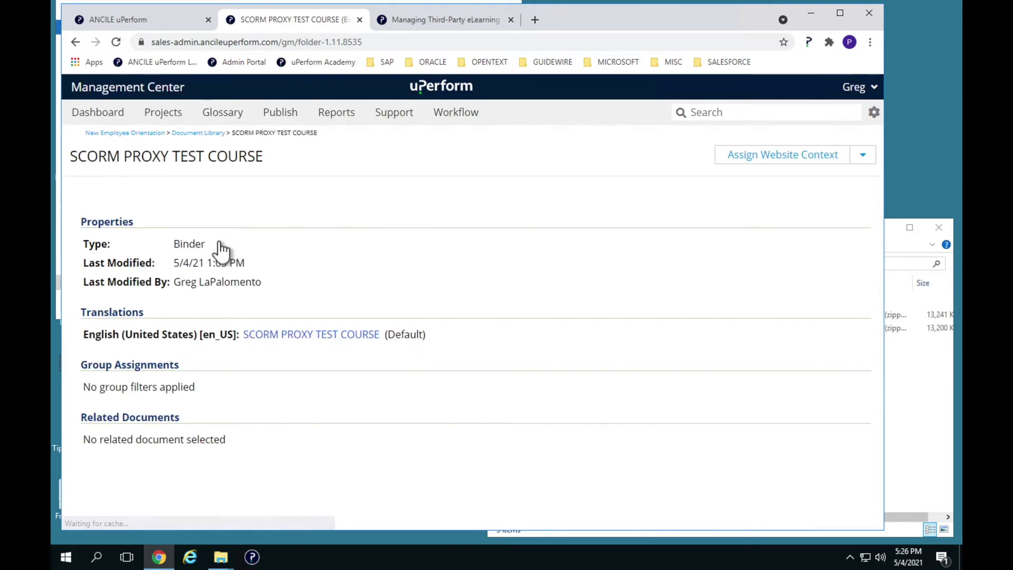
left_click(862, 155)
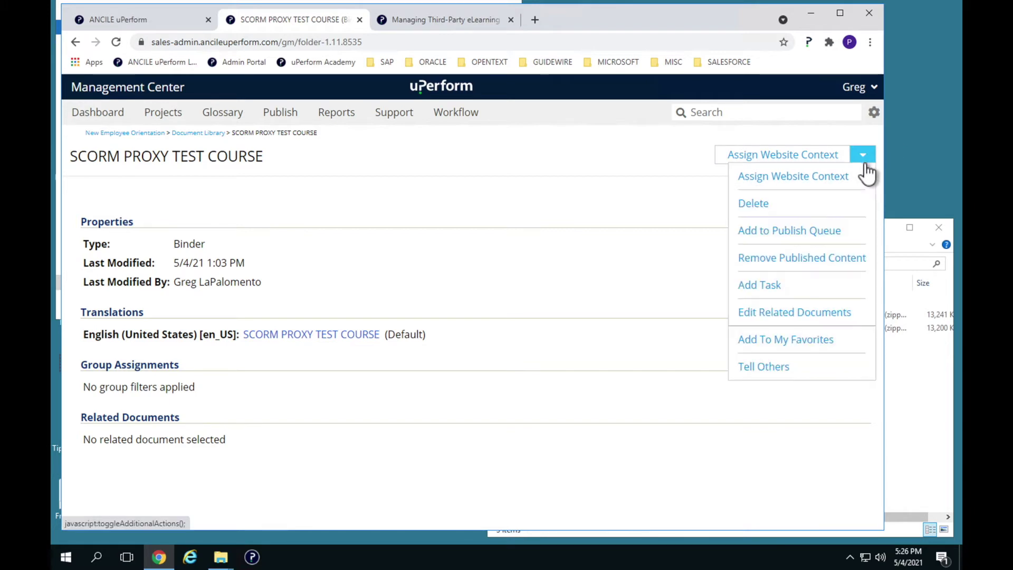
left_click(815, 232)
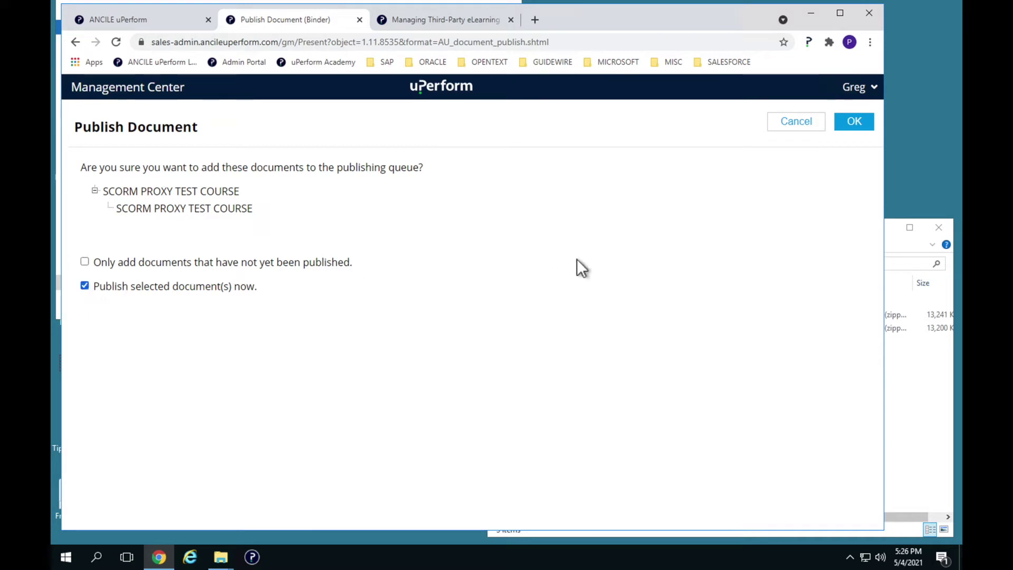
left_click(853, 125)
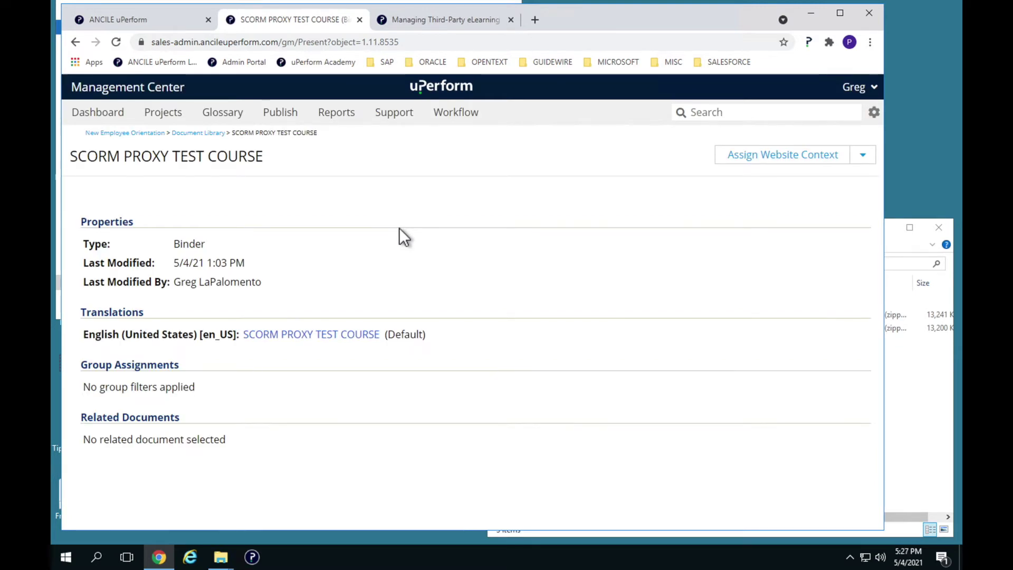
left_click(290, 119)
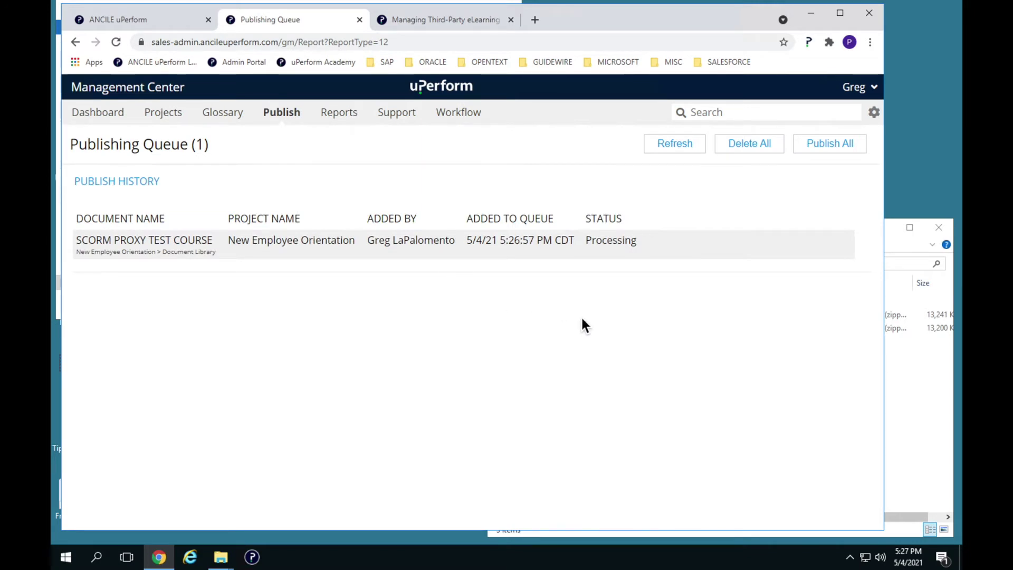
left_click(681, 153)
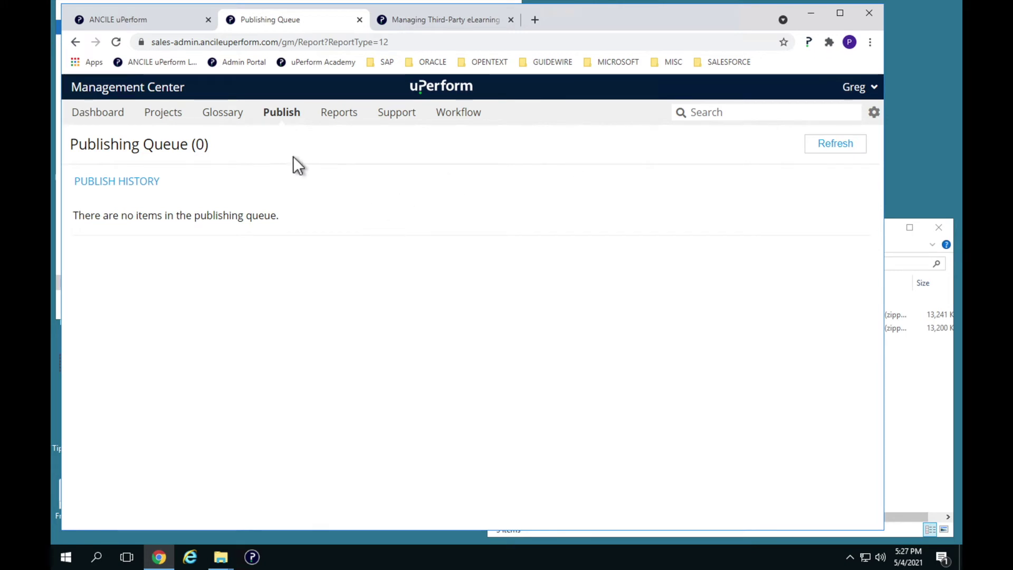
Step: Open the latest SCORM PROXY TEST COURSE document from the 5/4/21 publish history entry
left_click(154, 183)
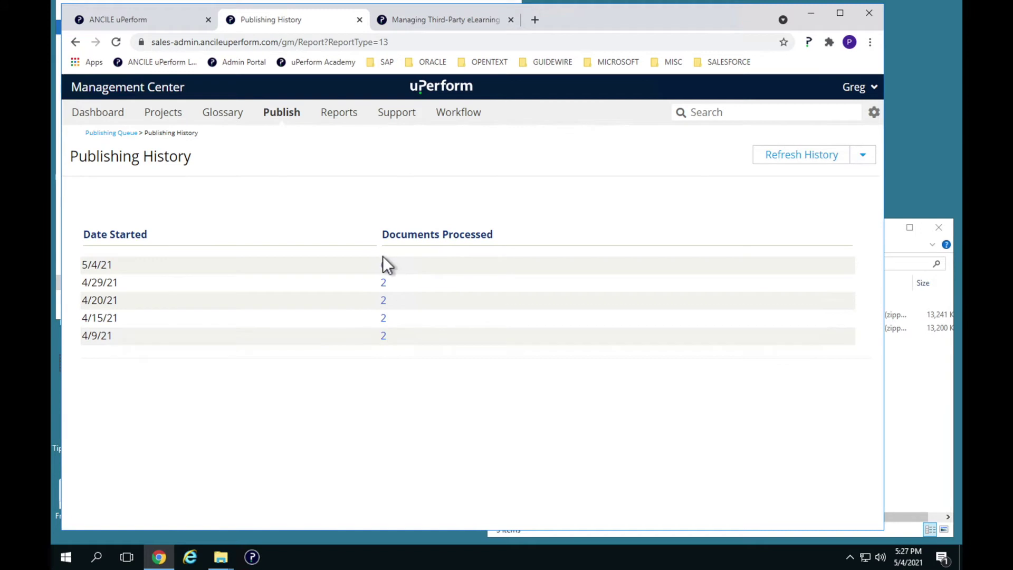
left_click(385, 264)
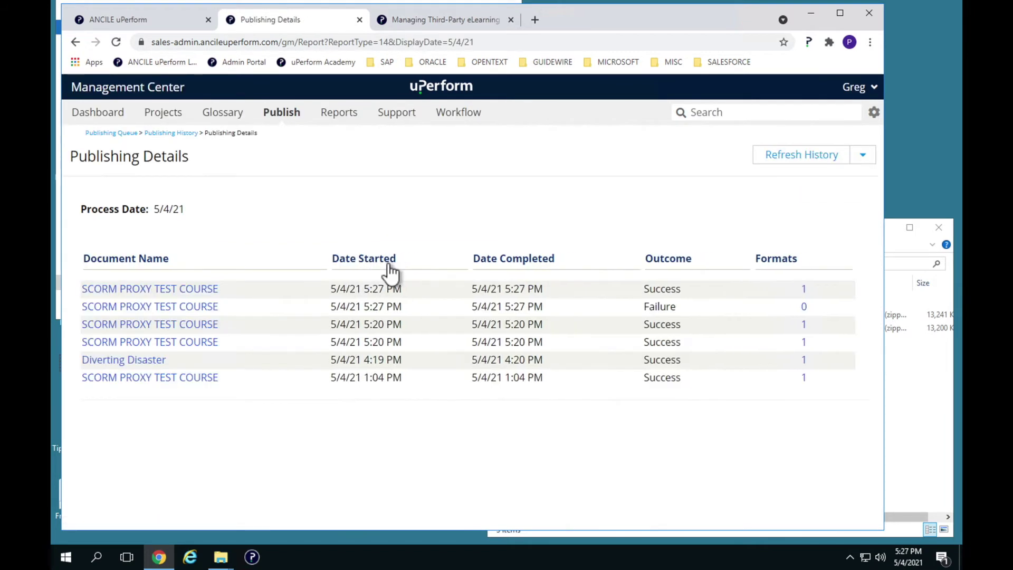
left_click(198, 289)
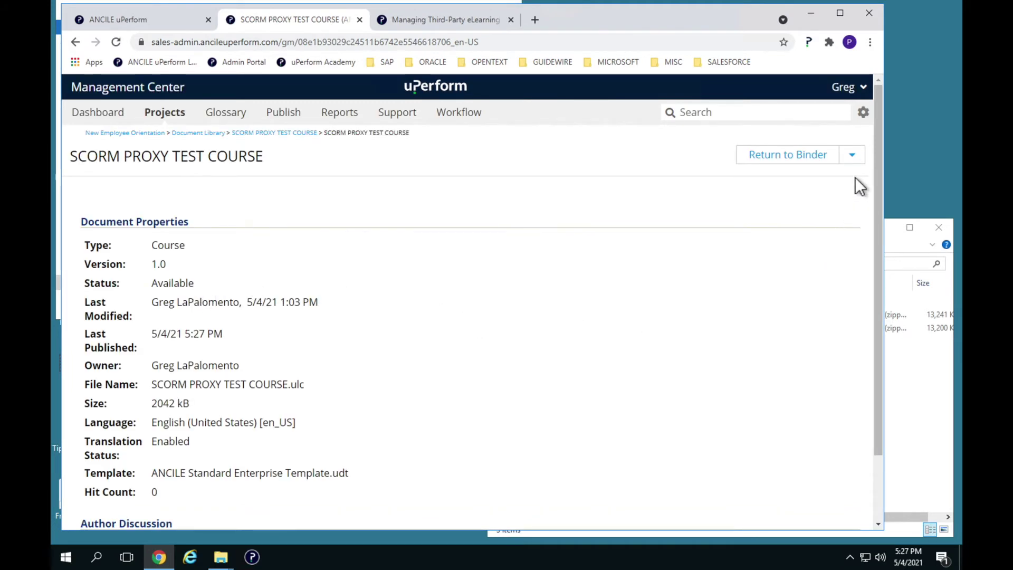
left_click(853, 157)
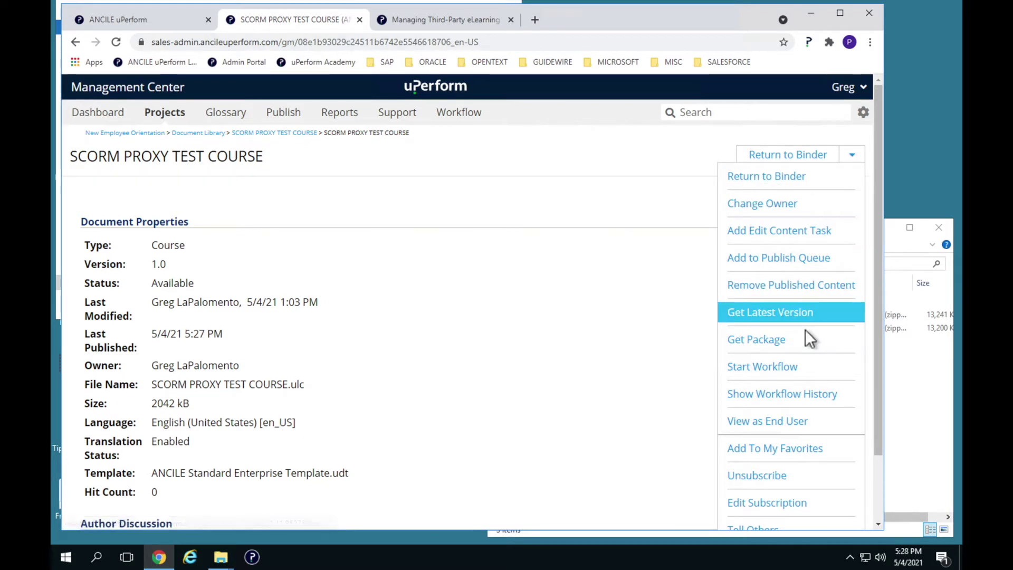
Step: Download the course zip via Get Package and reveal it in the Downloads folder
left_click(795, 340)
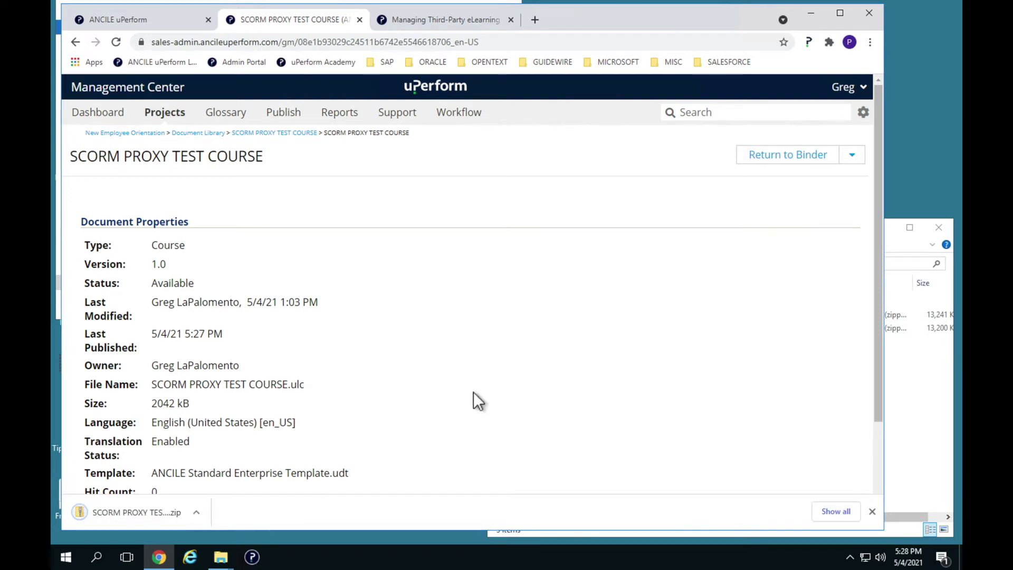
left_click(197, 512)
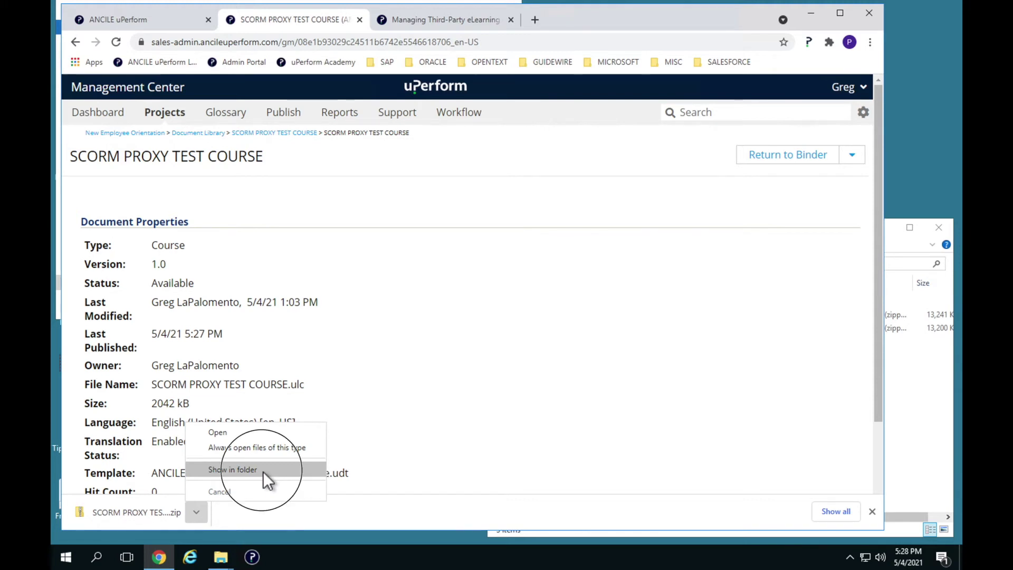
left_click(263, 471)
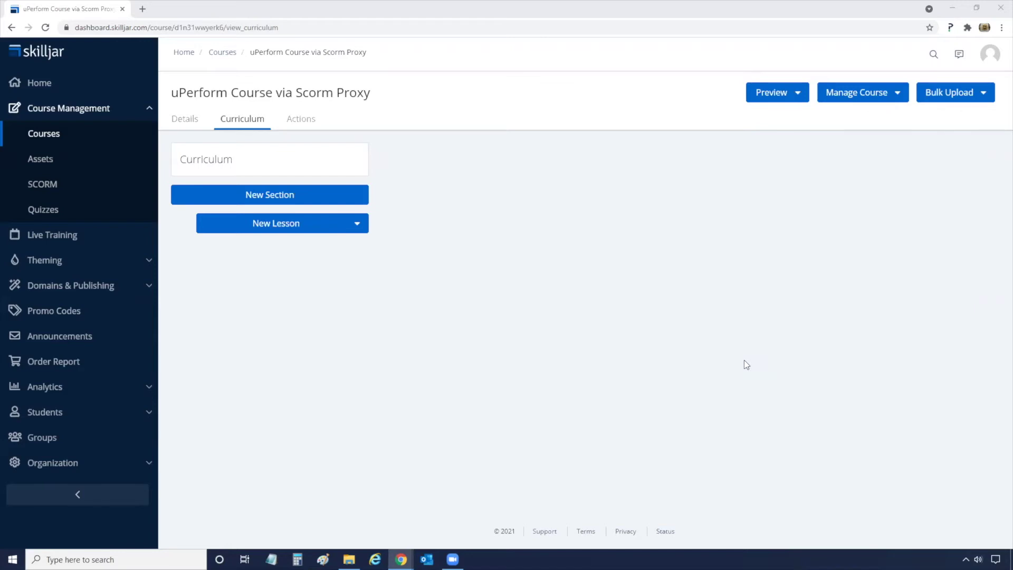
Step: Create a SCORM 1.2 / Web package lesson titled 'Introduction to uPerform'
left_click(350, 224)
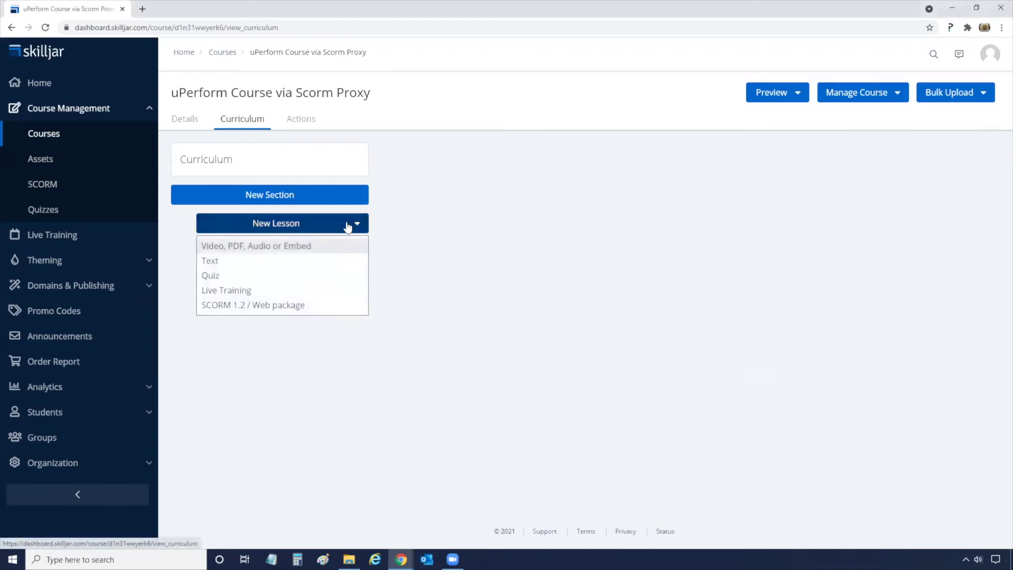
left_click(273, 305)
left_click_drag(469, 201, 380, 197)
type("Introduction to uPe")
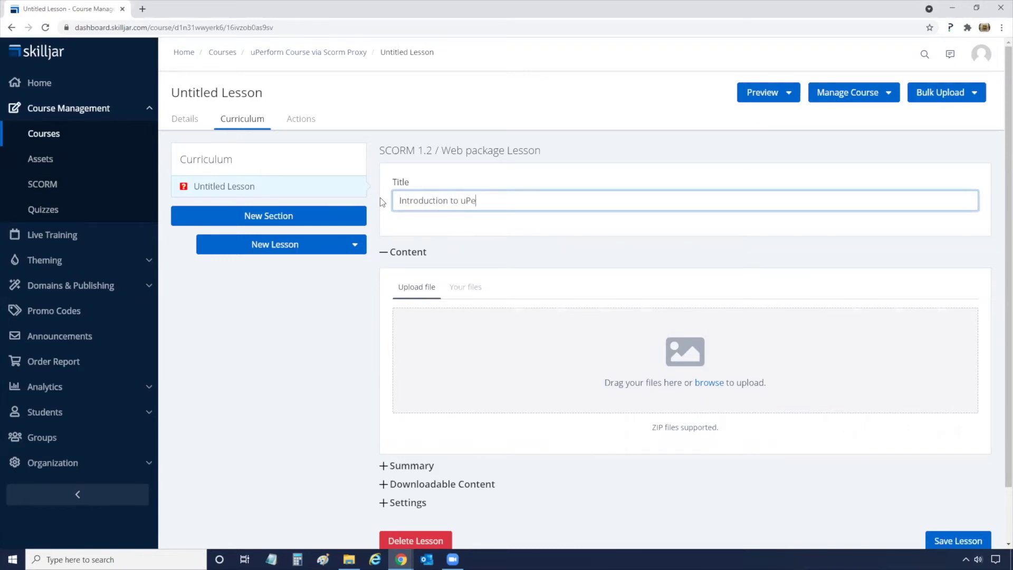
type("rform")
Step: Upload Scorm Proxy Test Course_xd.zip into the lesson, save it, and preview this lesson
left_click(349, 559)
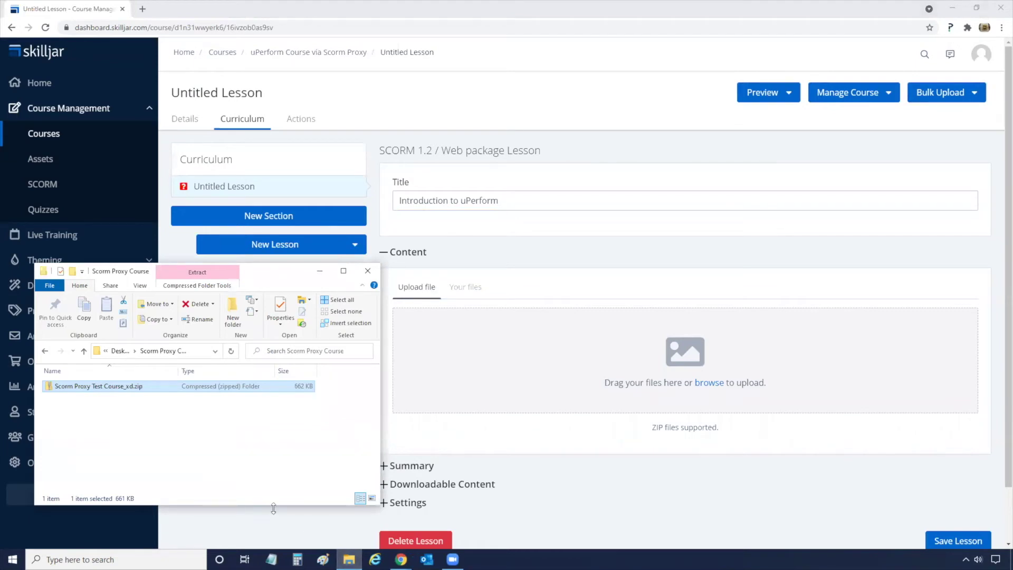
left_click_drag(112, 386, 636, 381)
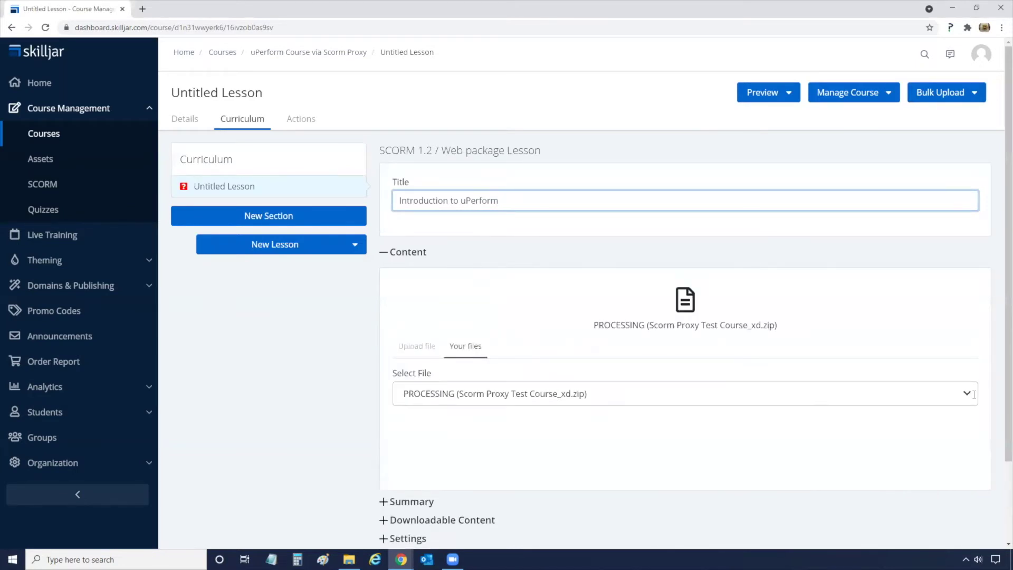
scroll(994, 406, "down", 2)
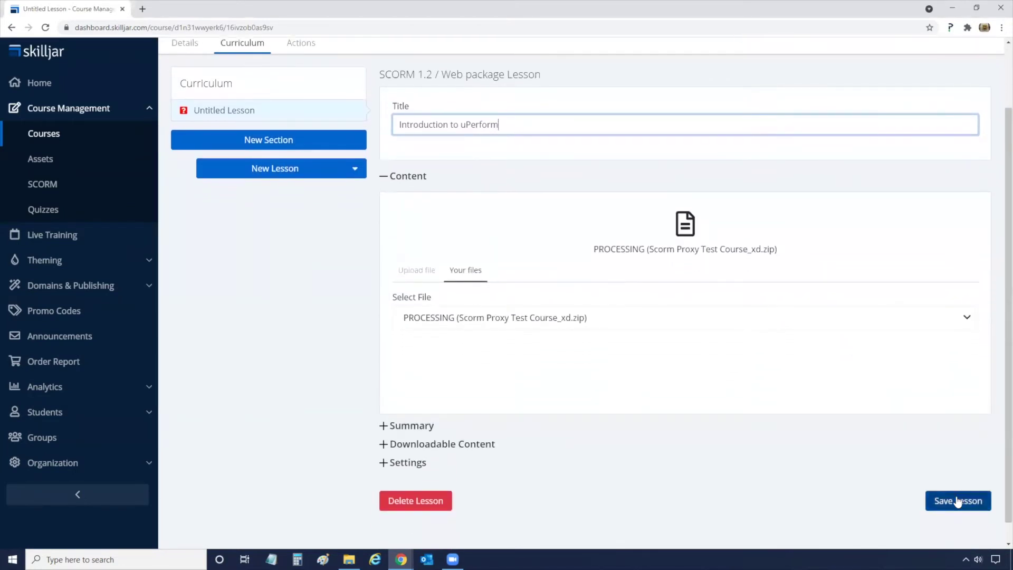
left_click(957, 501)
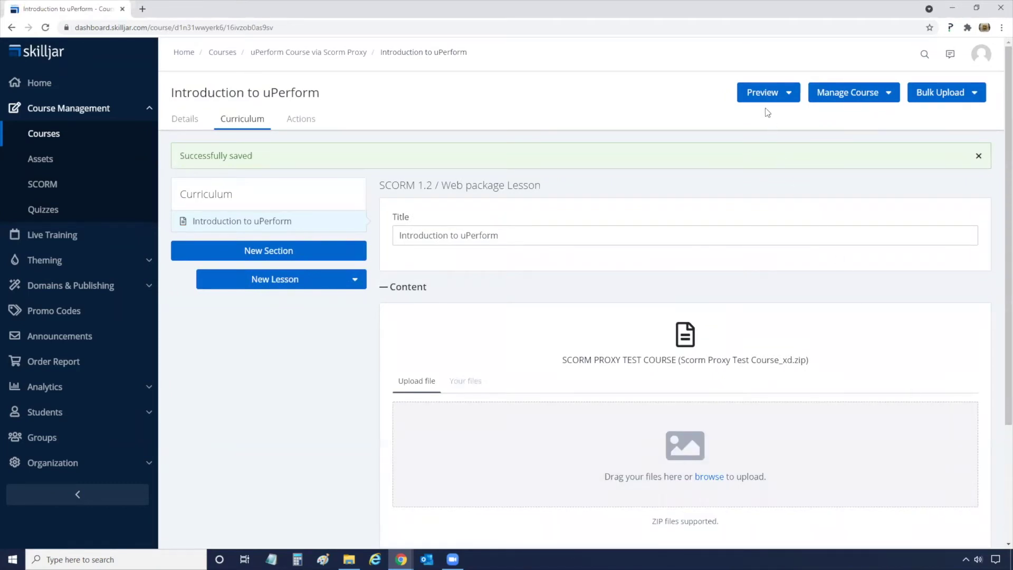
left_click(762, 93)
left_click(763, 145)
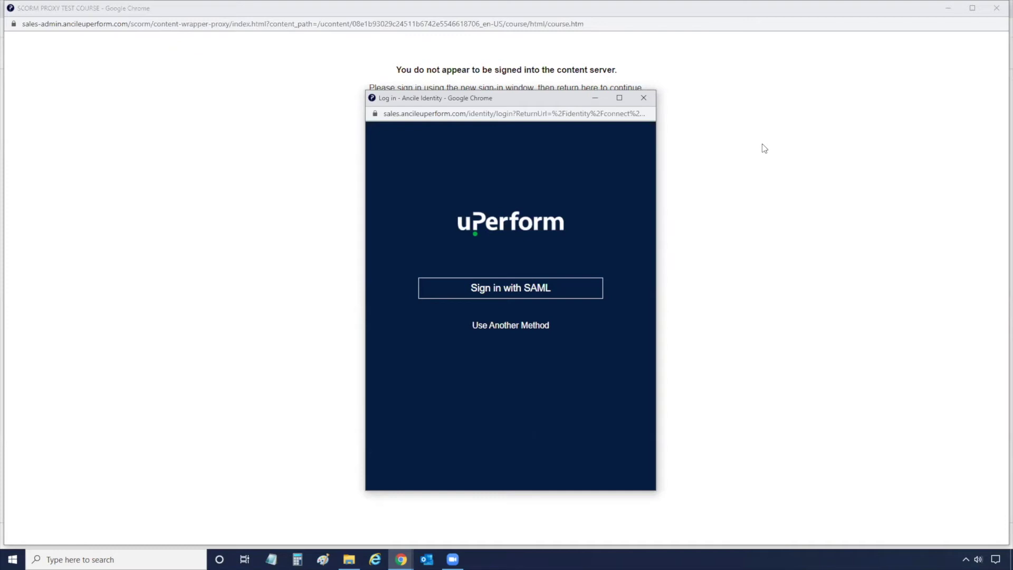
Step: Sign in to the content server through Use Another Method with the account's username and password
left_click(532, 333)
left_click(525, 343)
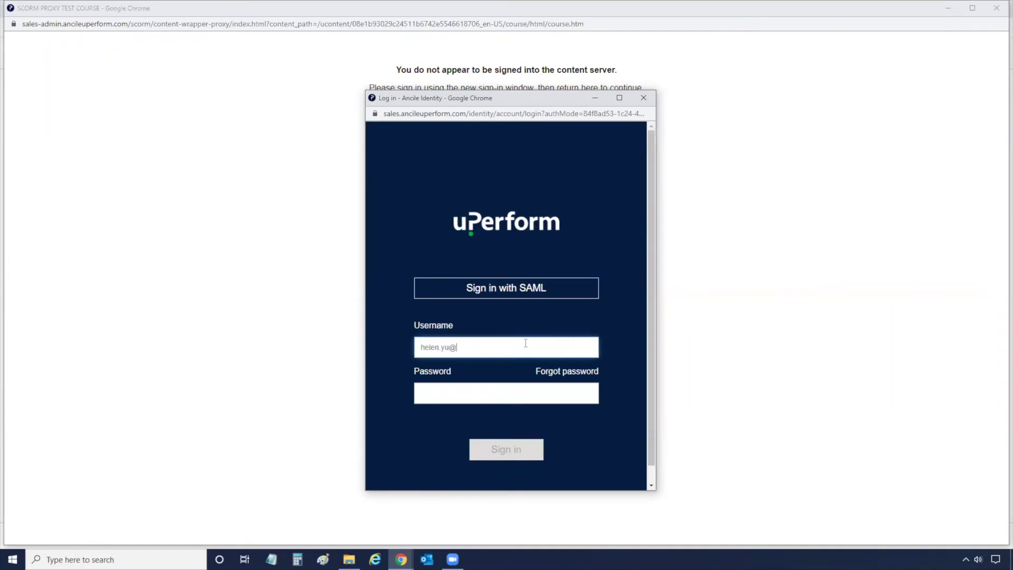
key("Tab")
type("•••")
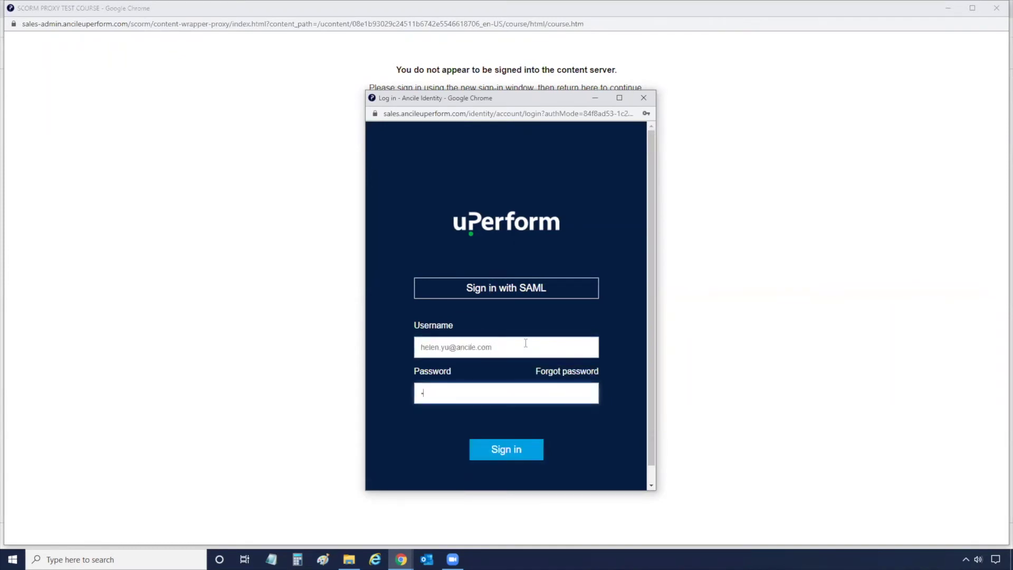
type("••••••")
left_click(519, 455)
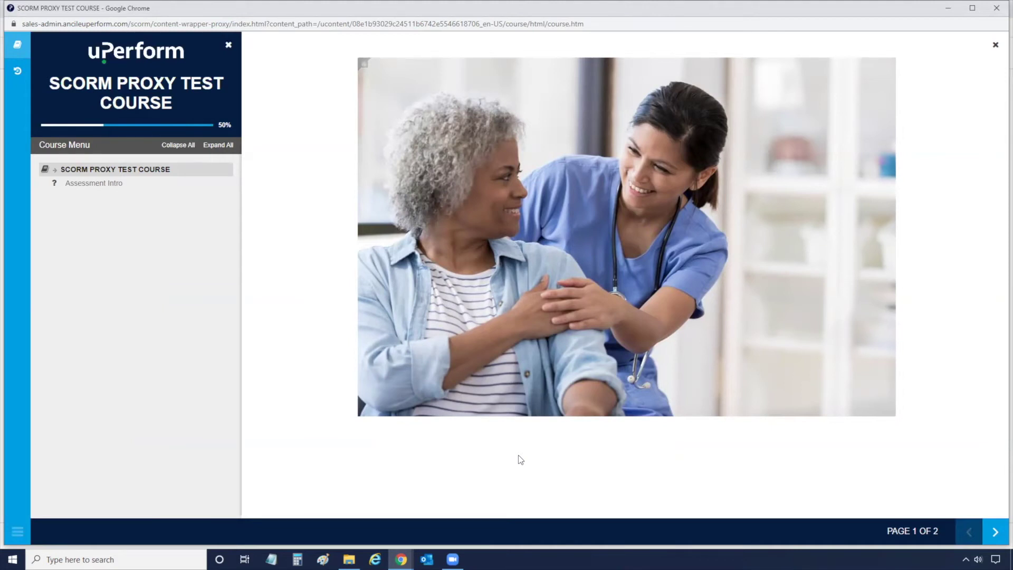
Step: Advance to the assessment, answer LCMS, continue to the results, and exit the course
left_click(995, 534)
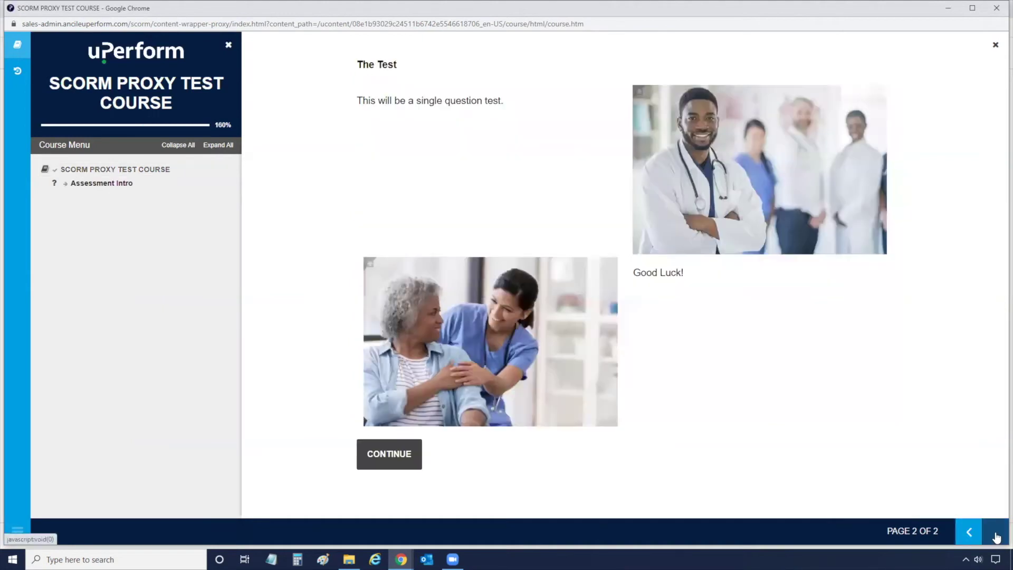
left_click(397, 454)
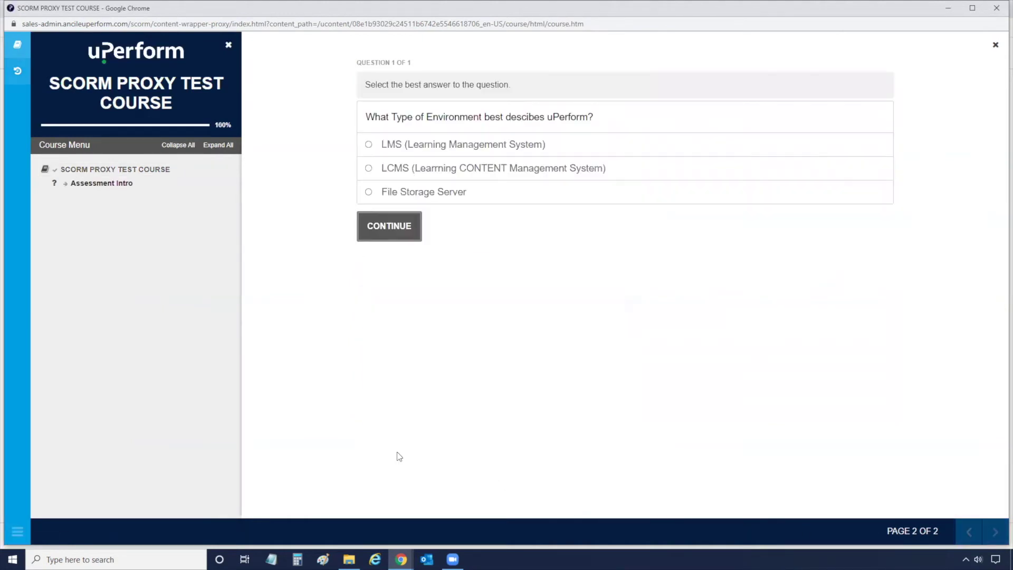
left_click(368, 168)
left_click(376, 219)
left_click(375, 248)
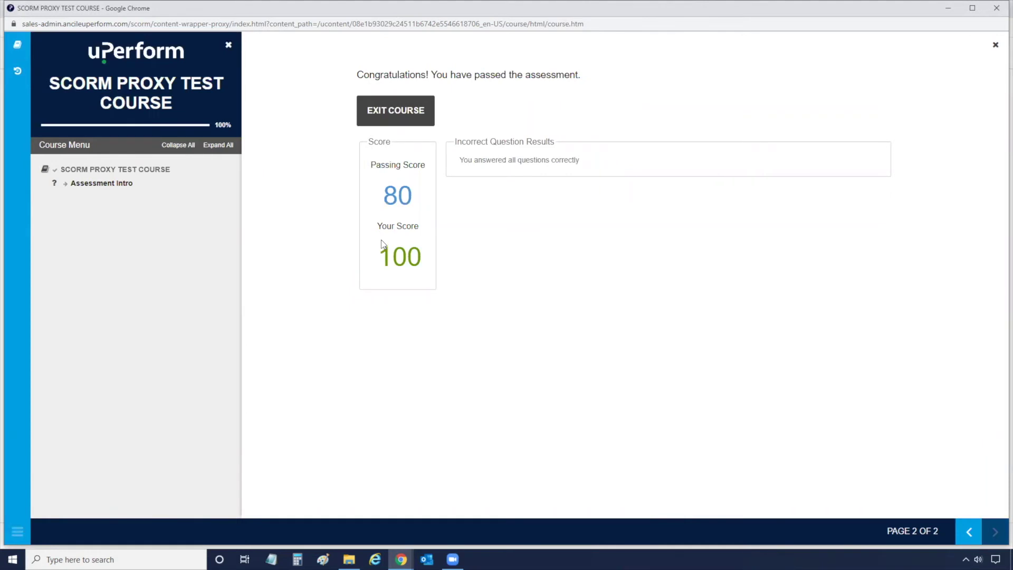
left_click(406, 112)
left_click(559, 83)
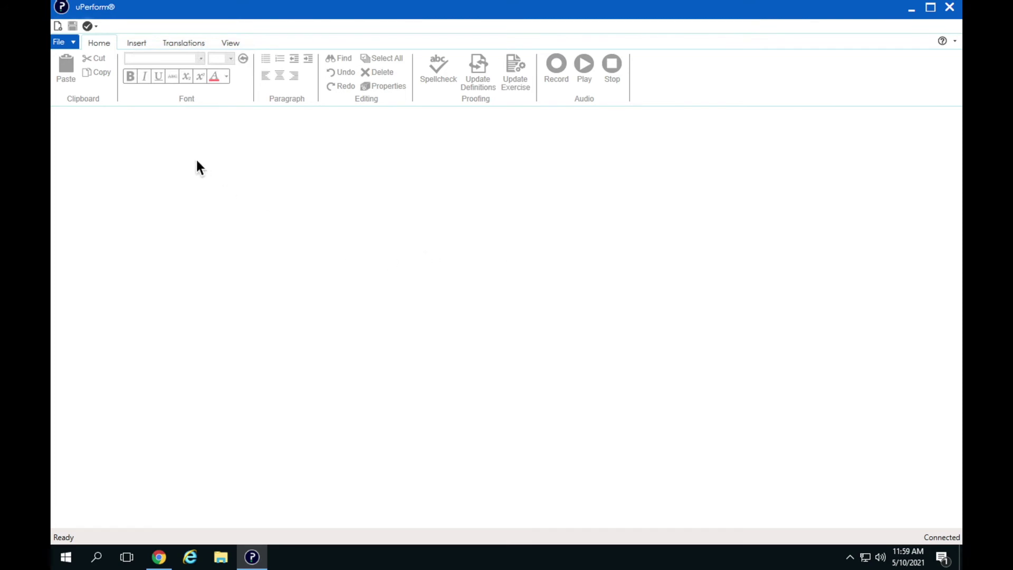
Step: Open SCORM PROXY TEST COURSE.ulc from the server, replacing the existing local copy
left_click(67, 45)
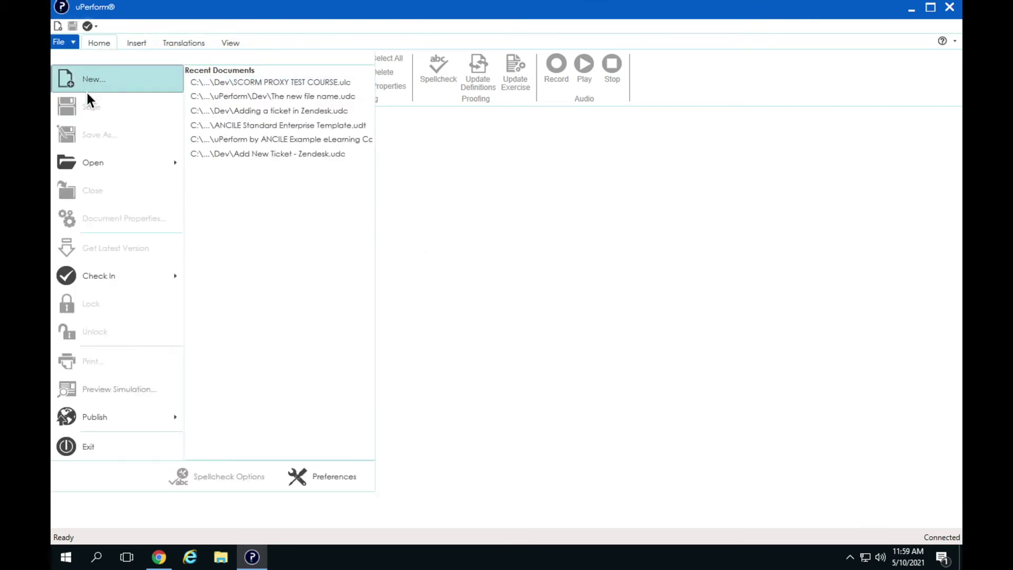
mouse_move(100, 167)
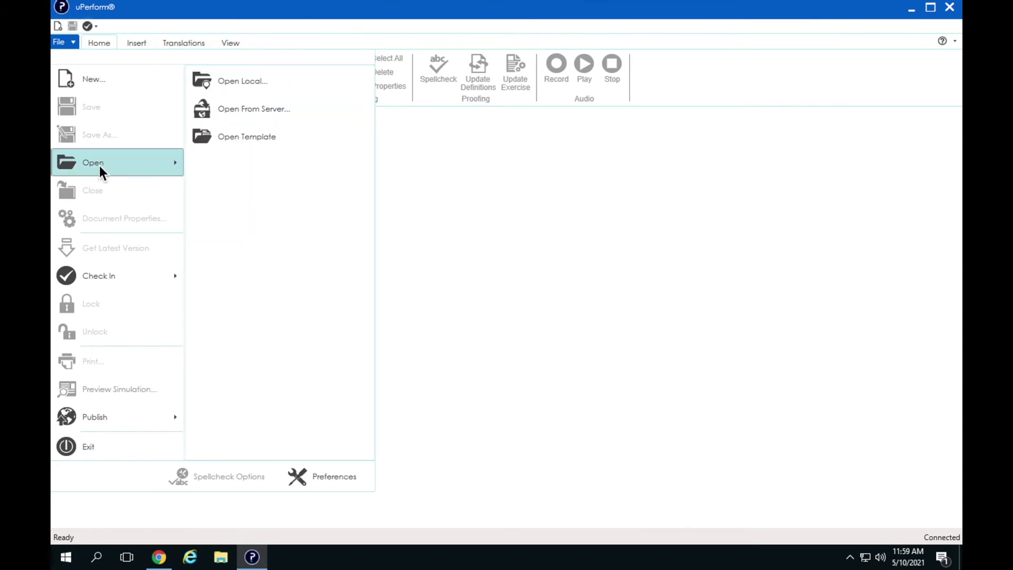
left_click(260, 112)
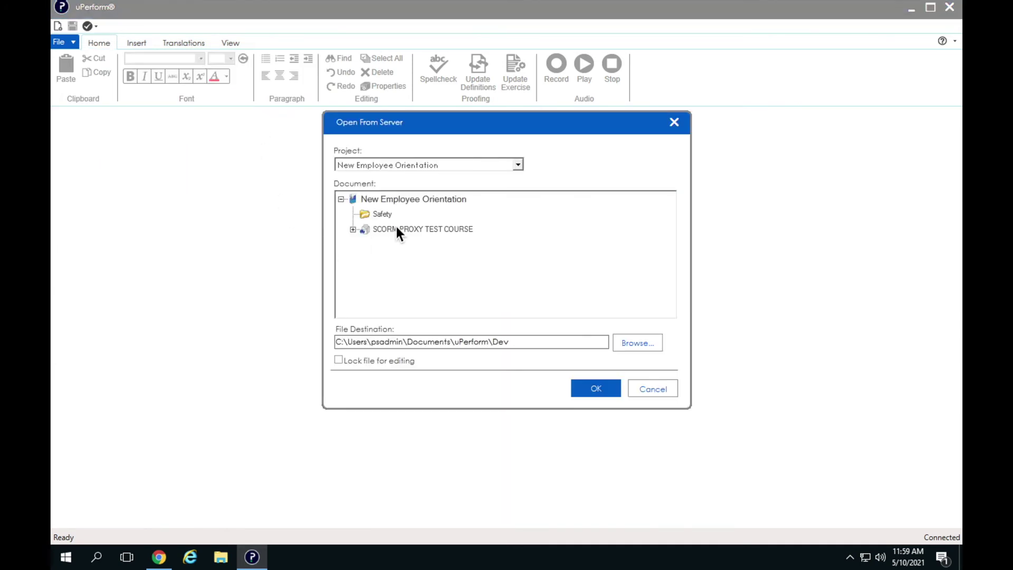
left_click(351, 230)
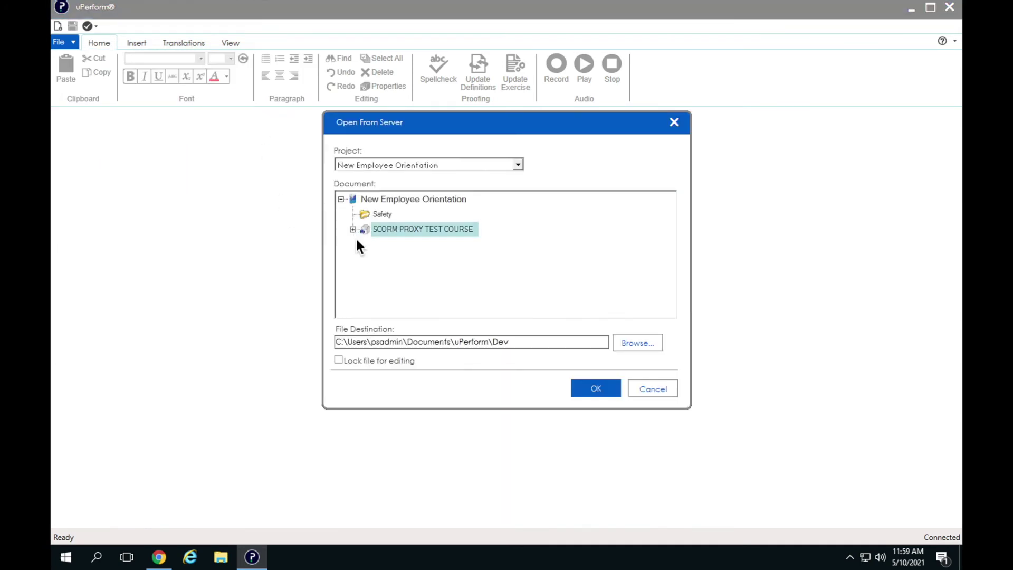
left_click(432, 243)
left_click(596, 389)
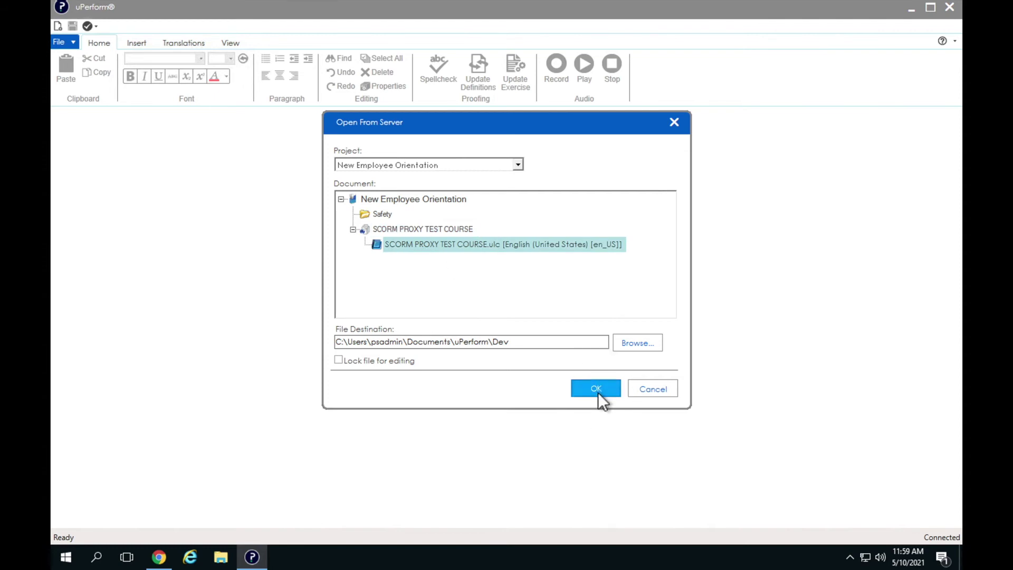
left_click(486, 316)
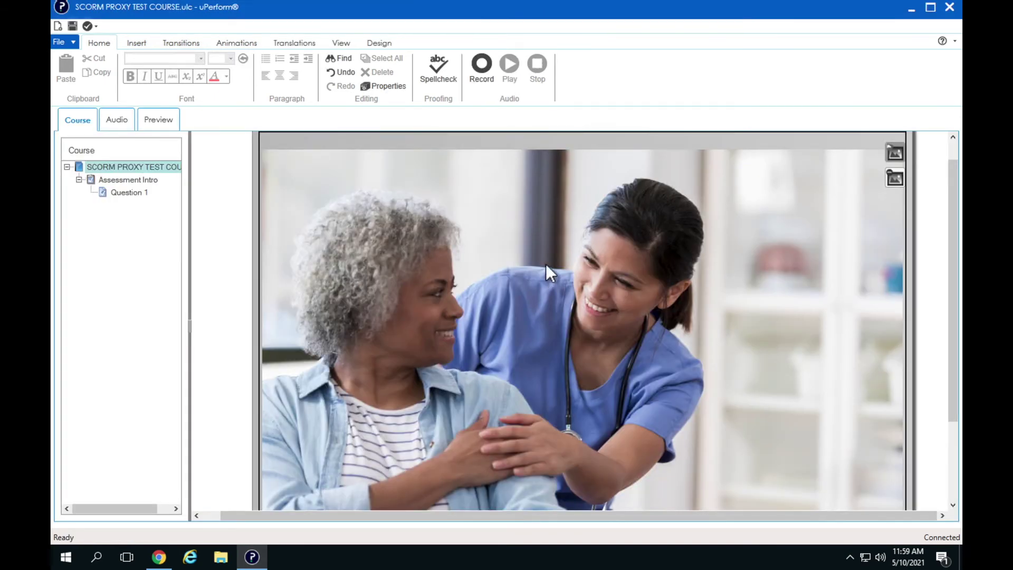
Step: Replace the slide's nurse-and-patient photo with Doctor.jpg
left_click(895, 153)
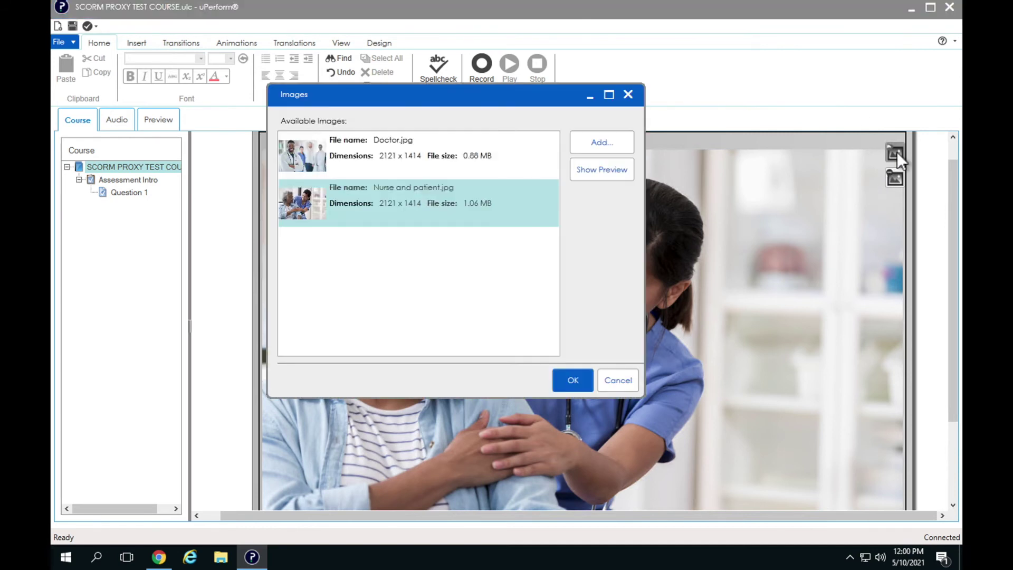
left_click(400, 151)
left_click(568, 382)
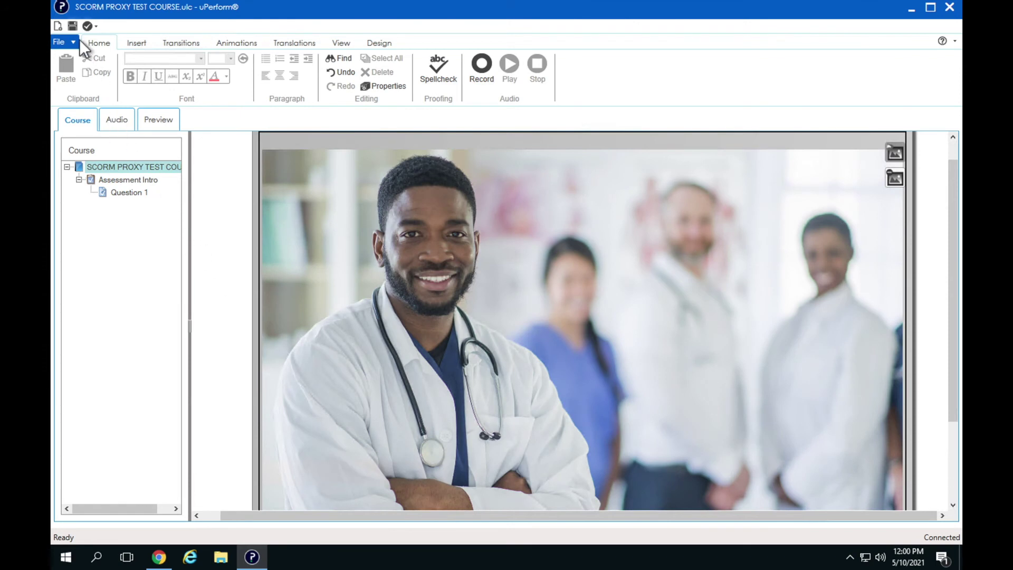
Step: Save the course and check it in to the New Employee Orientation project
left_click(73, 26)
left_click(95, 29)
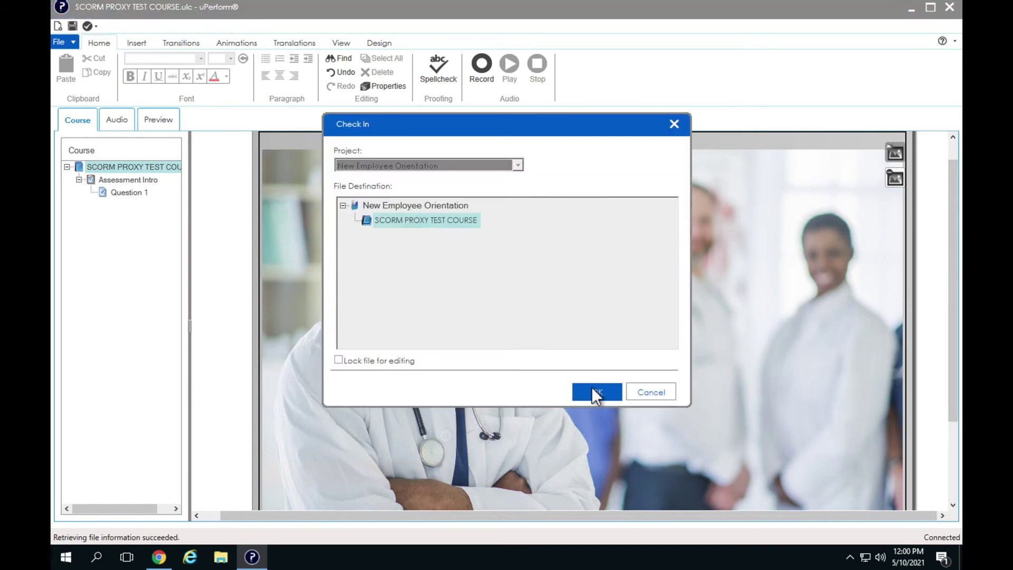
left_click(600, 392)
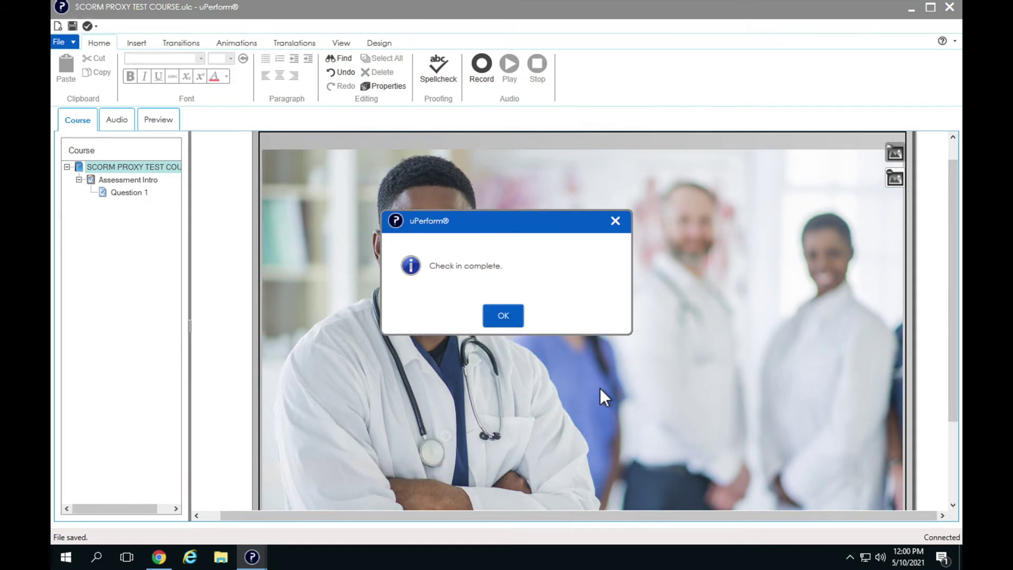
left_click(515, 319)
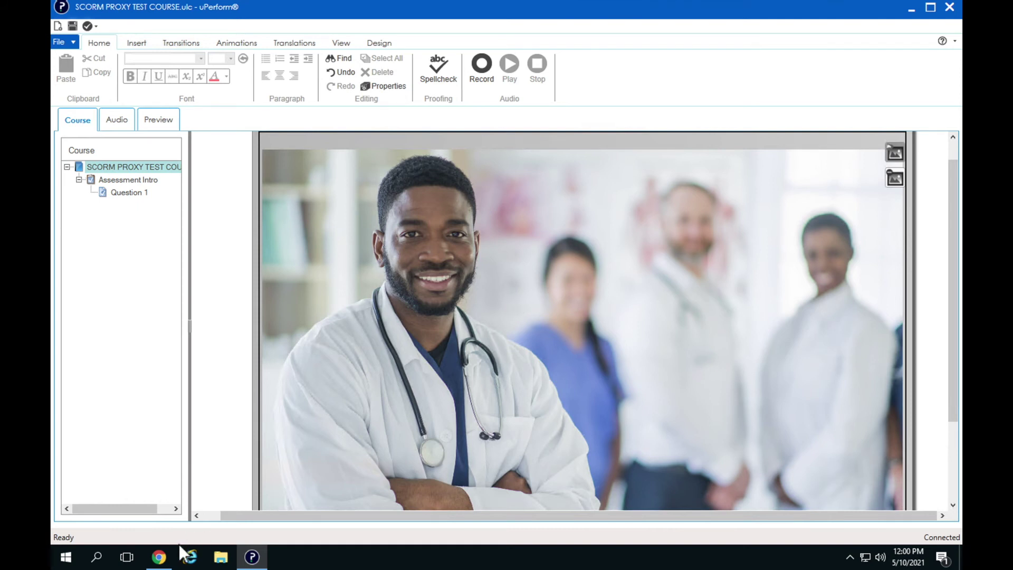
Step: Return to Management Center and open SCORM PROXY TEST COURSE in the New Employee Orientation library
left_click(159, 555)
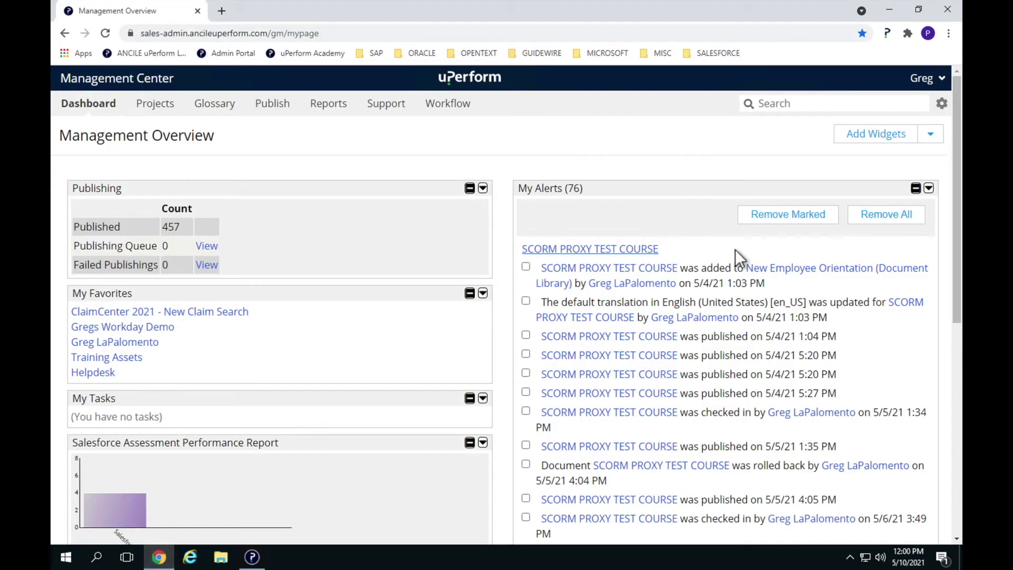
left_click(807, 277)
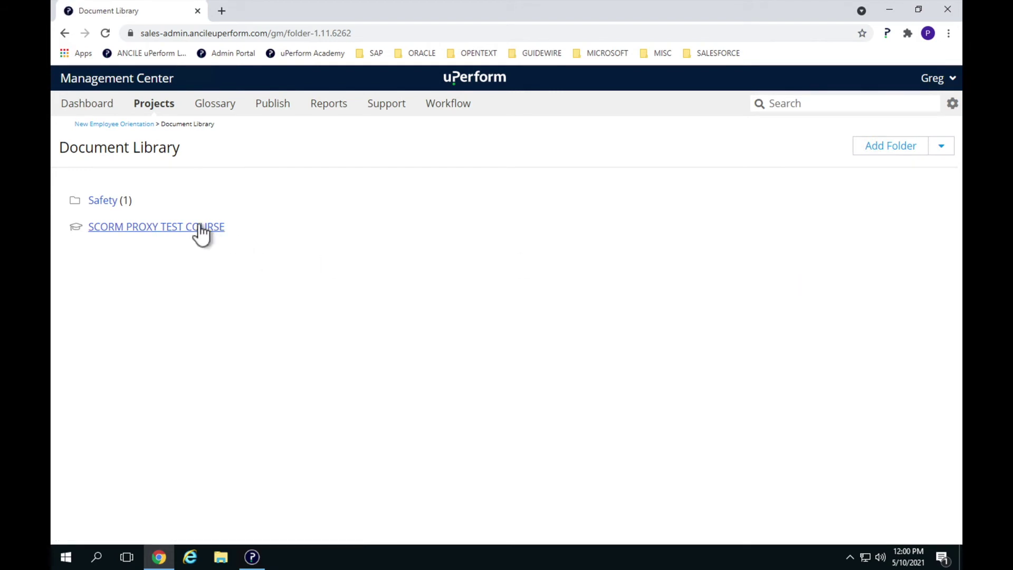
left_click(201, 228)
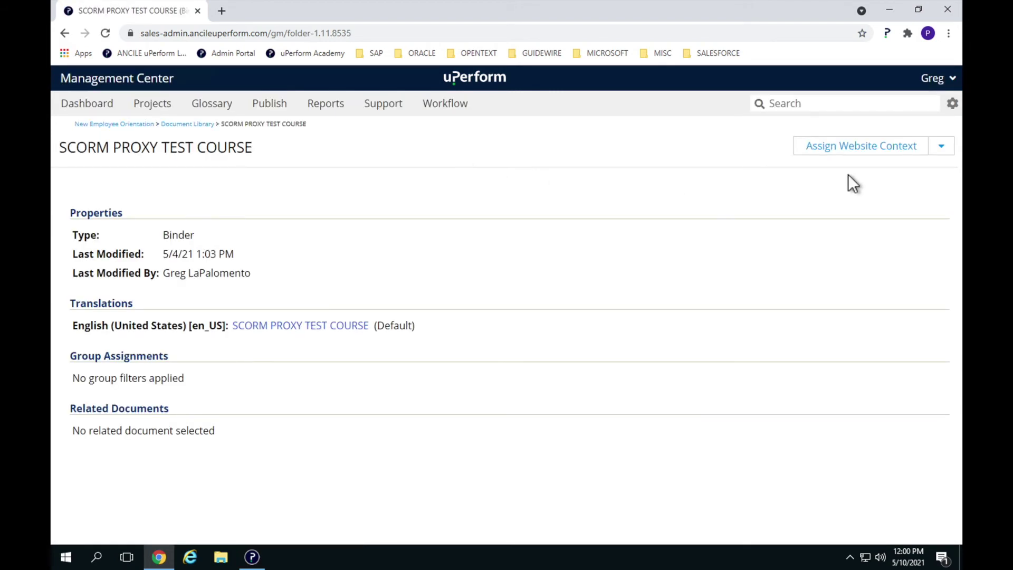
Step: Add the course to the publish queue with Publish now ticked, then view the queue
left_click(941, 149)
left_click(871, 233)
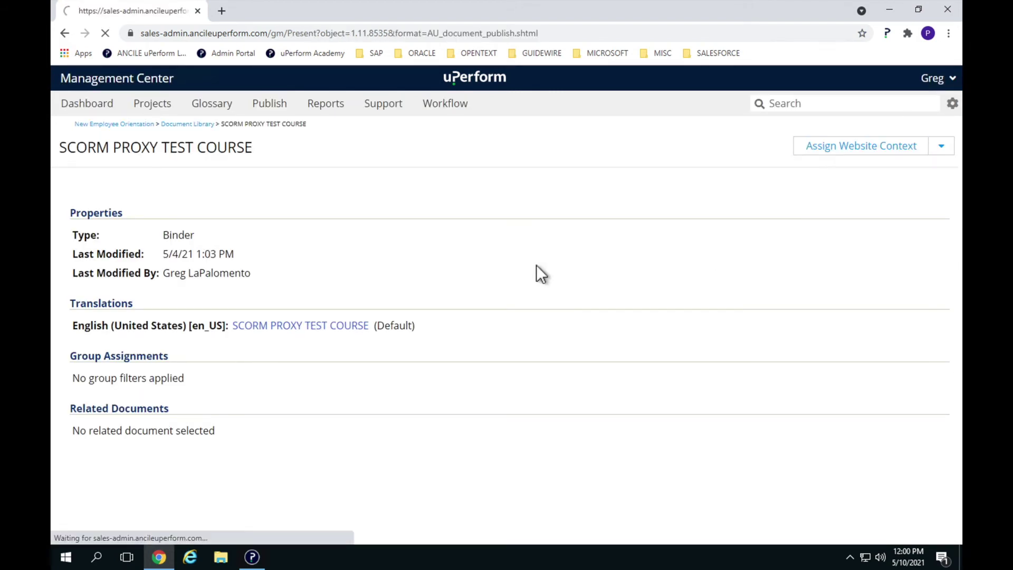
left_click(101, 274)
left_click(927, 112)
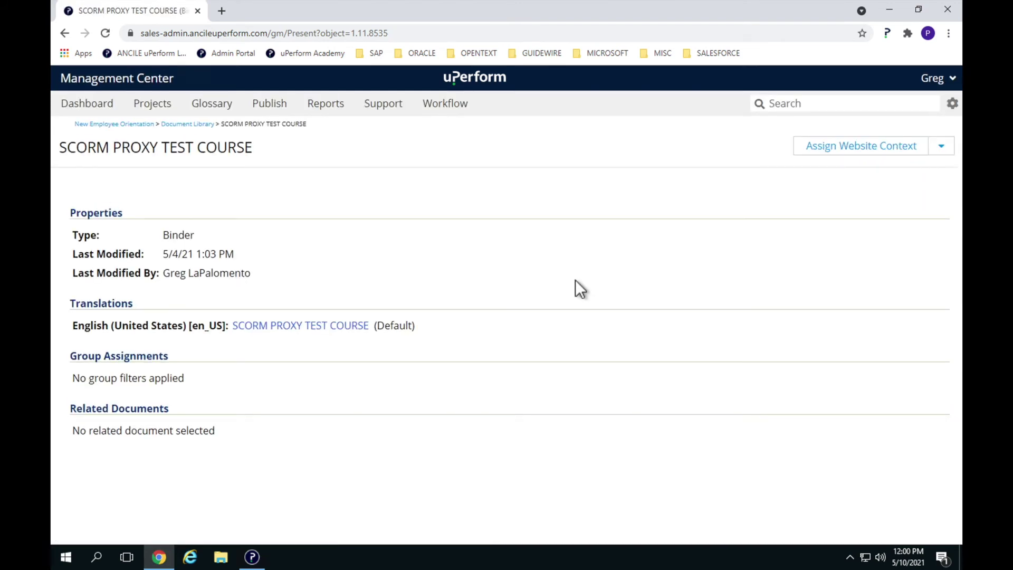
left_click(272, 105)
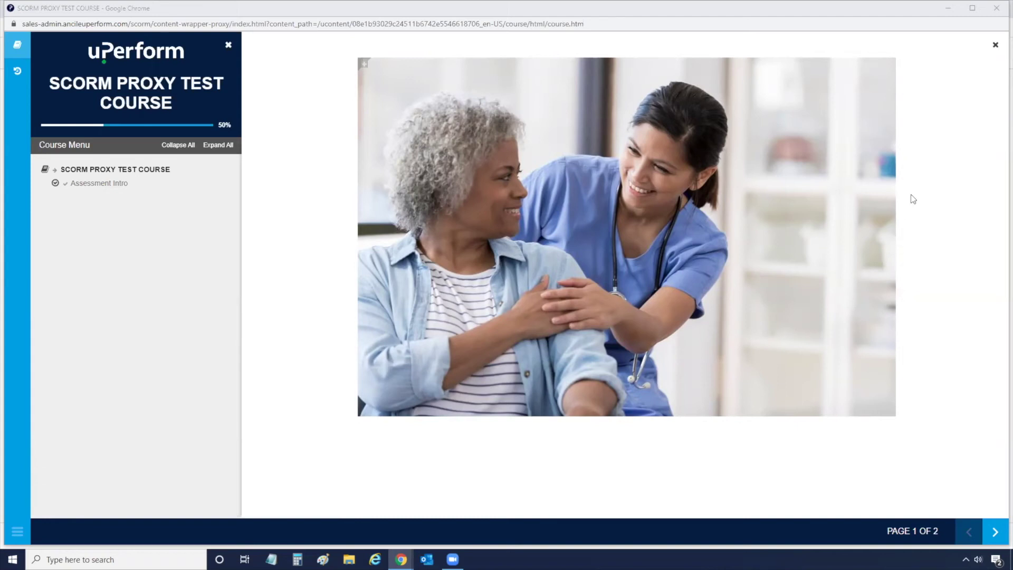
Step: Close the course window, relaunch the Introduction to uPerform lesson, and advance to page 2 of 2
left_click(995, 9)
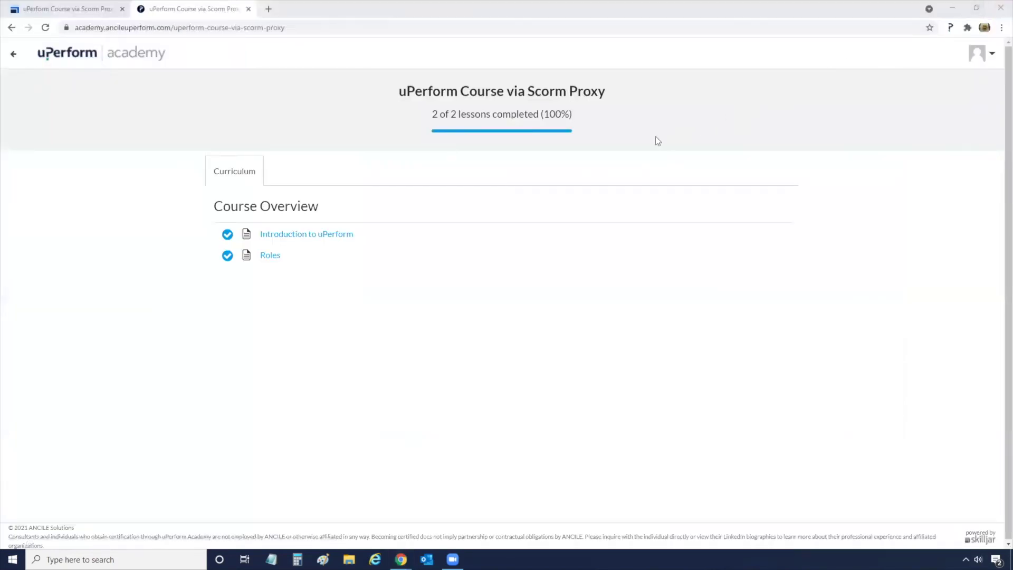
left_click(324, 235)
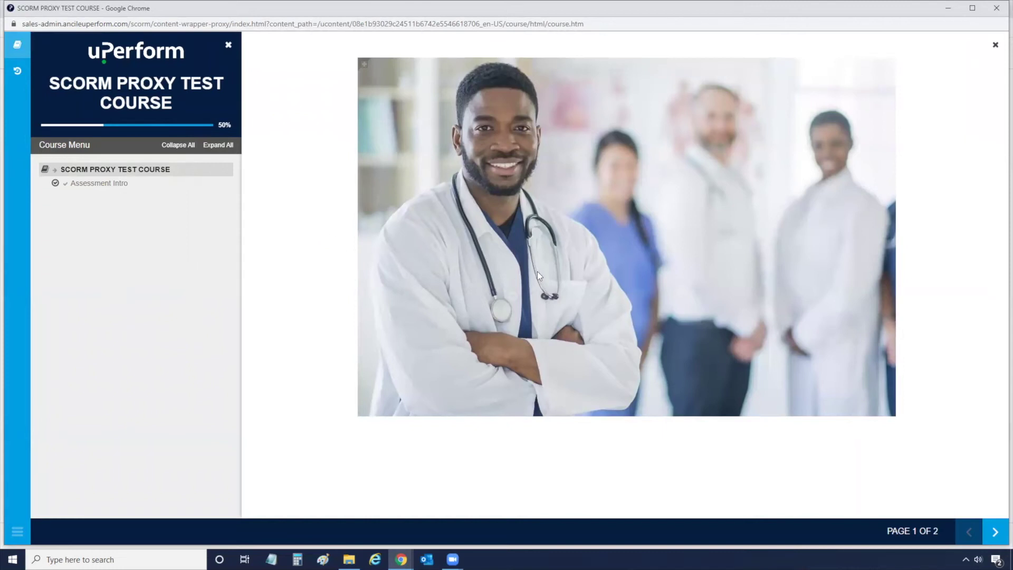
left_click(992, 532)
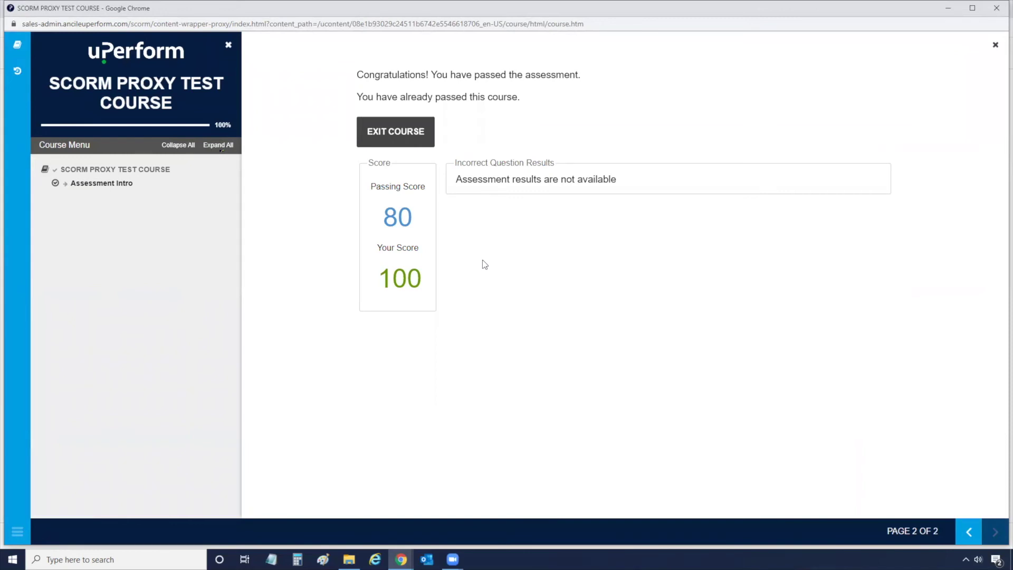
Step: Exit the completed SCORM course, confirm leaving, and go back to the Skilljar dashboard tab
left_click(403, 136)
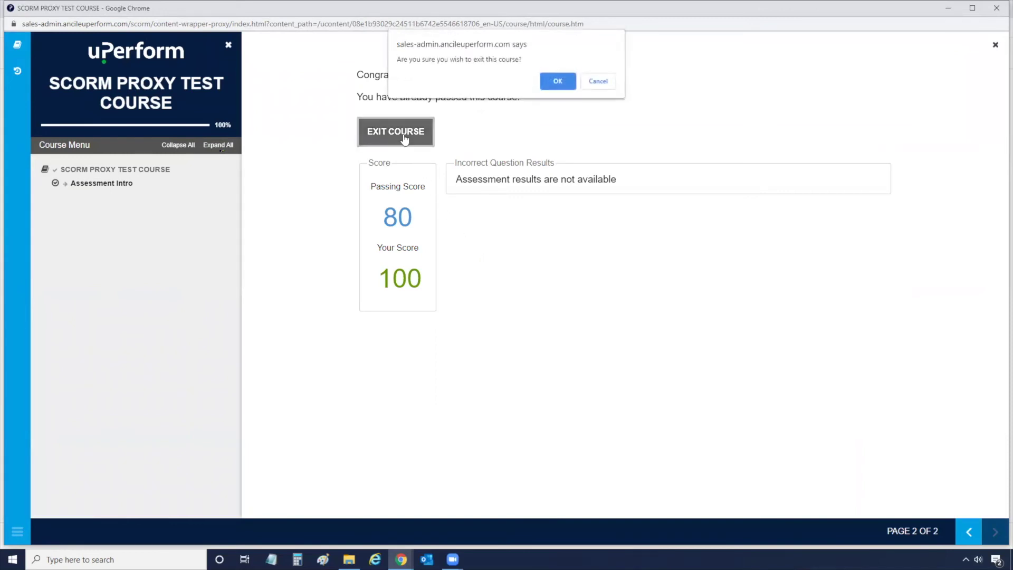
left_click(551, 80)
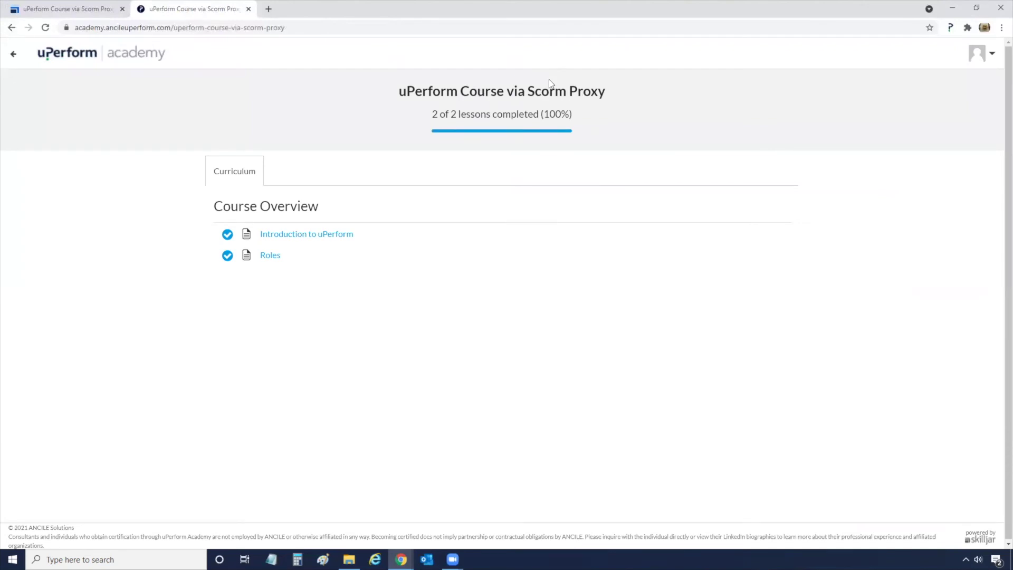
left_click(95, 11)
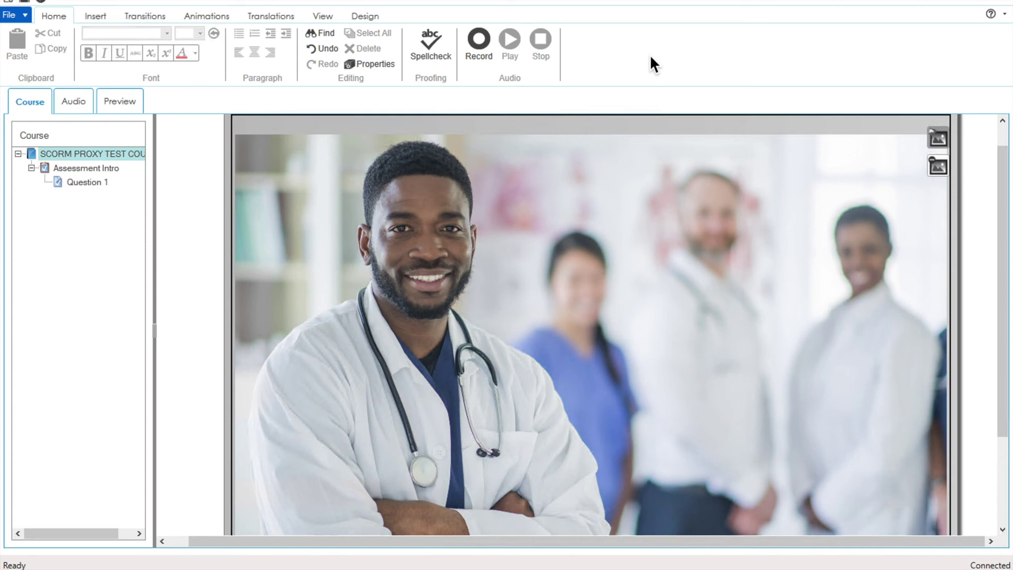
Step: Create a new Course document named 'My new assessment' in the Dev location
left_click(24, 13)
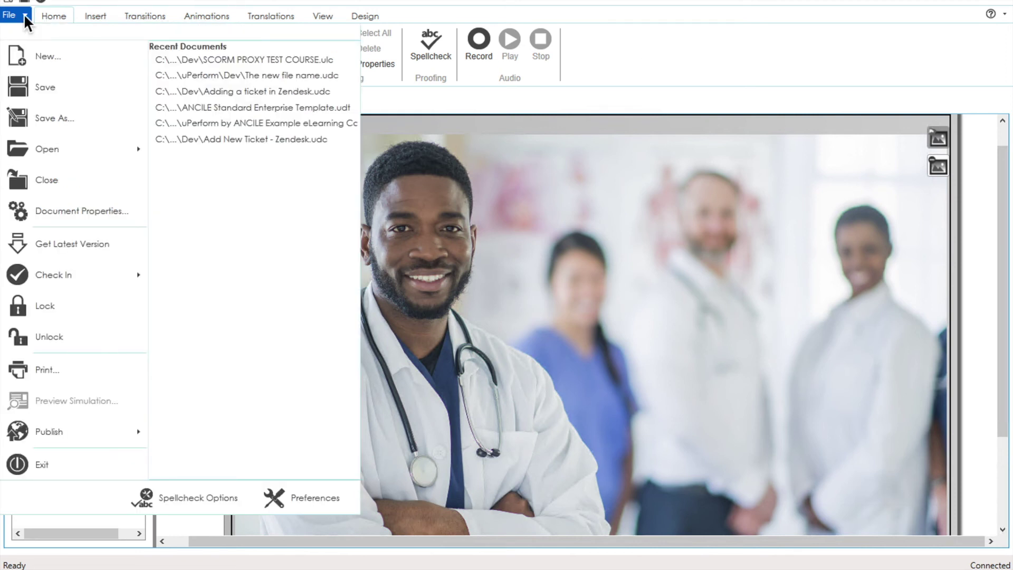
left_click(62, 55)
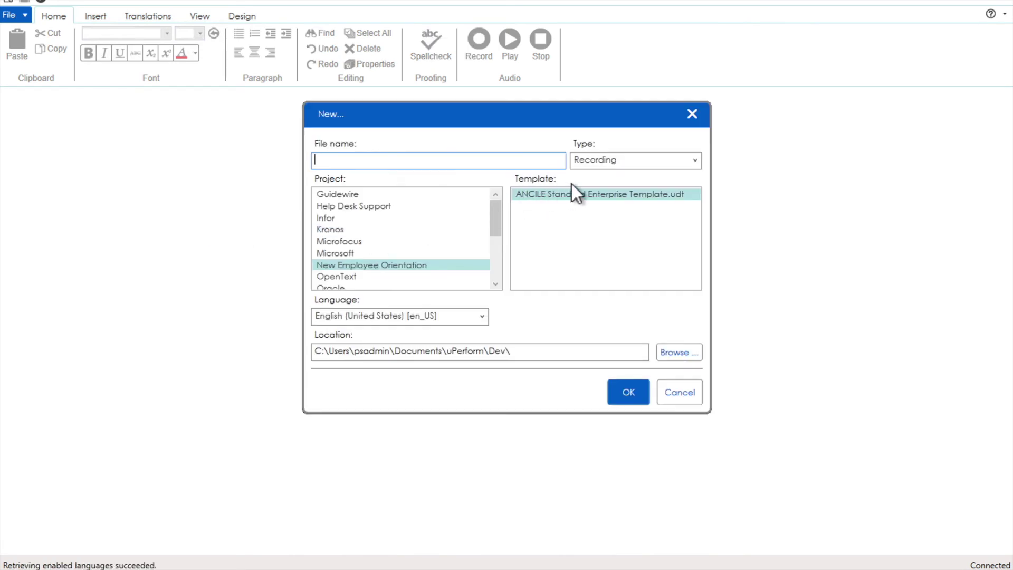
left_click(626, 163)
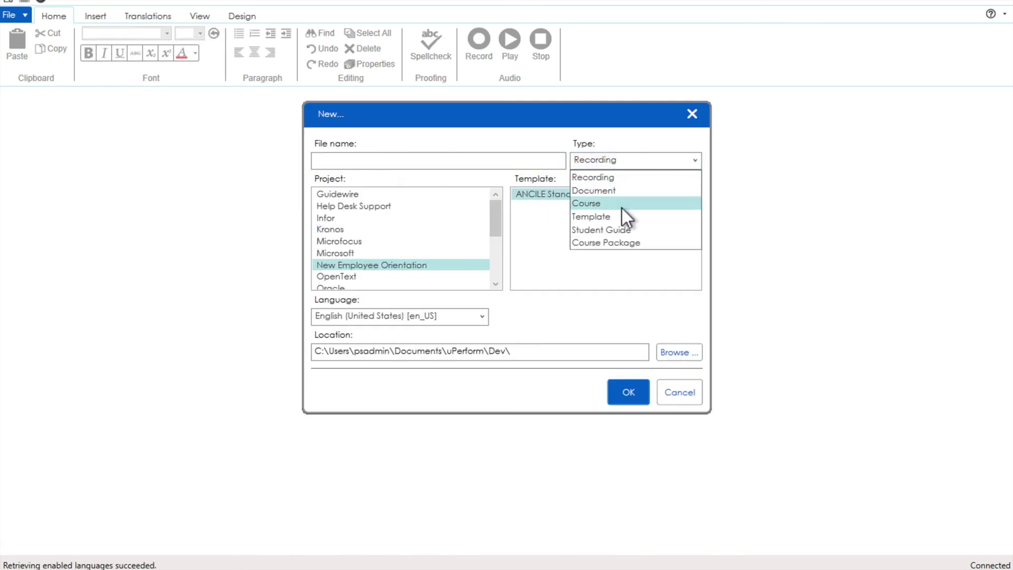
key("Escape")
left_click(457, 163)
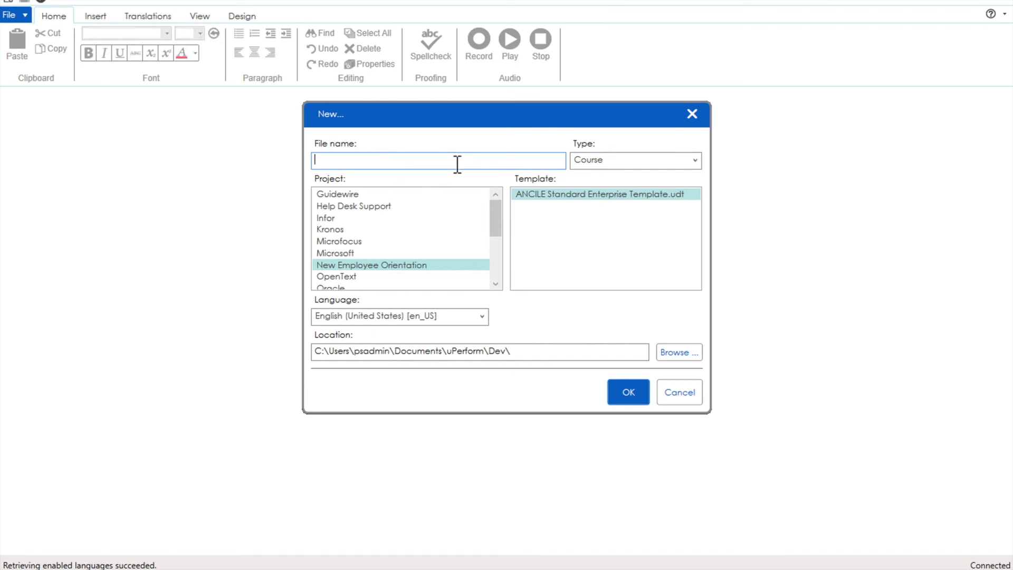
type("My new assessment")
left_click_drag(520, 353, 314, 352)
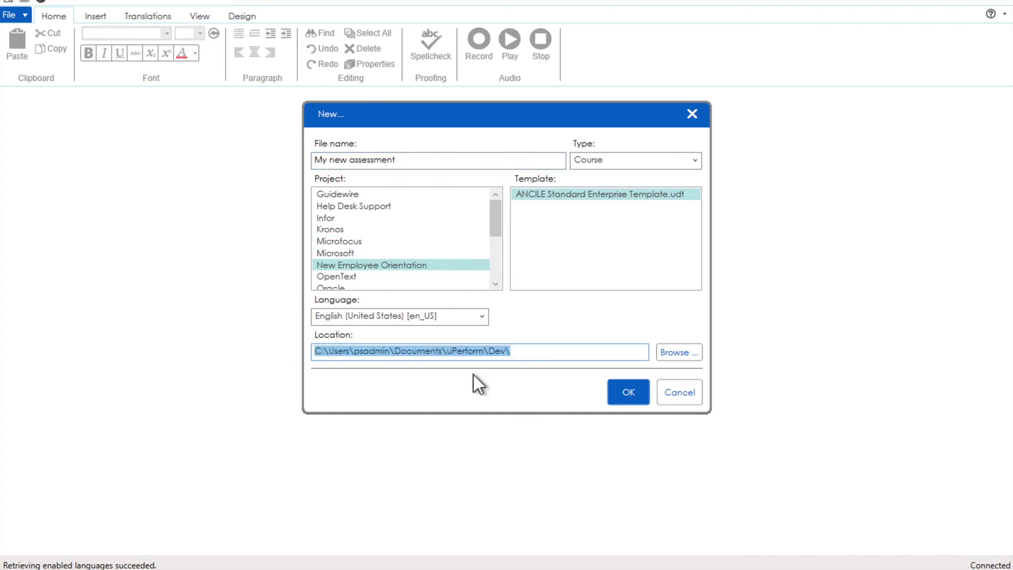
left_click(525, 353)
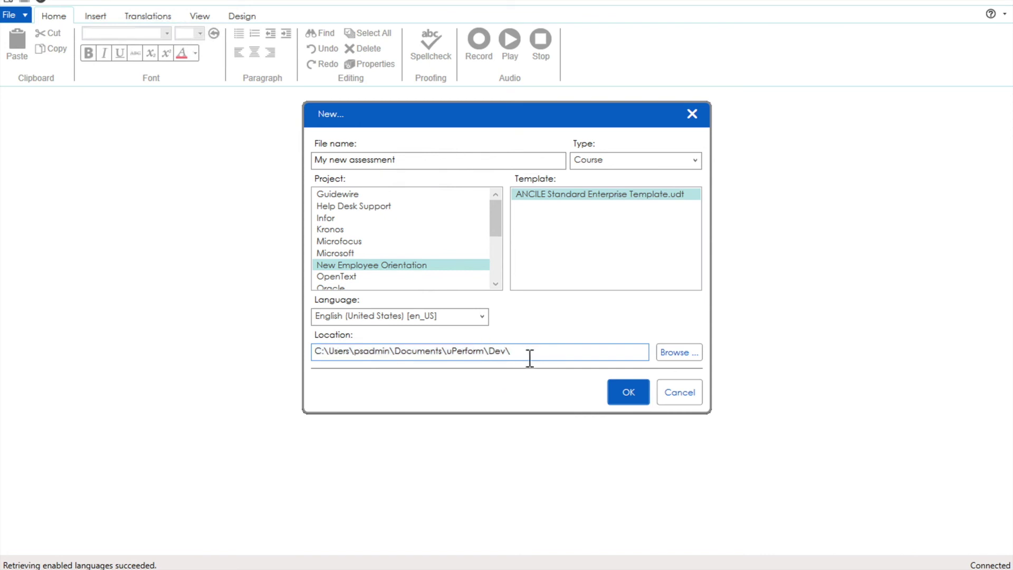
left_click(628, 389)
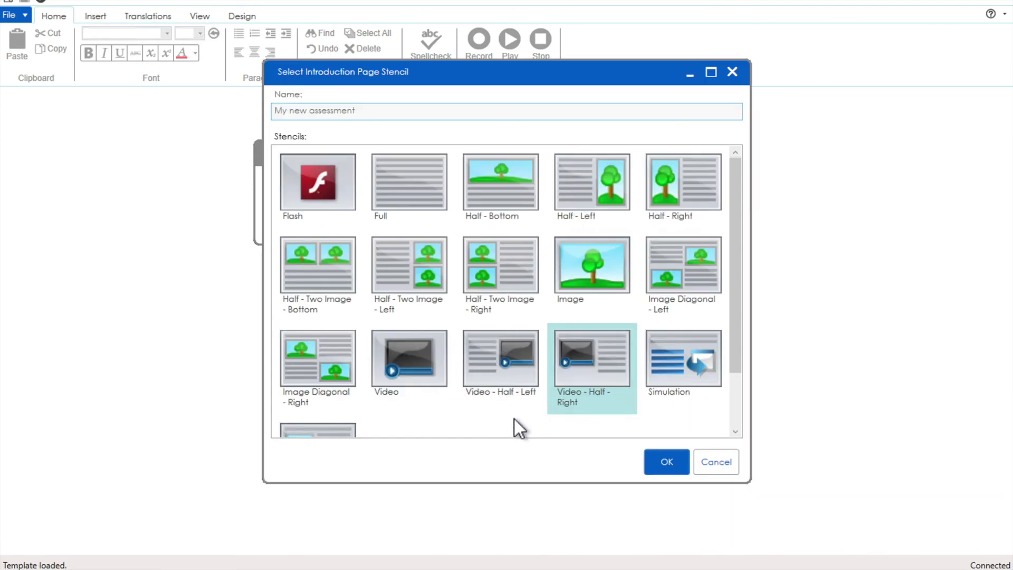
Step: Give the intro page the Image stencil, add the Doctor and Nurse and patient images, and show Nurse and patient
left_click(585, 271)
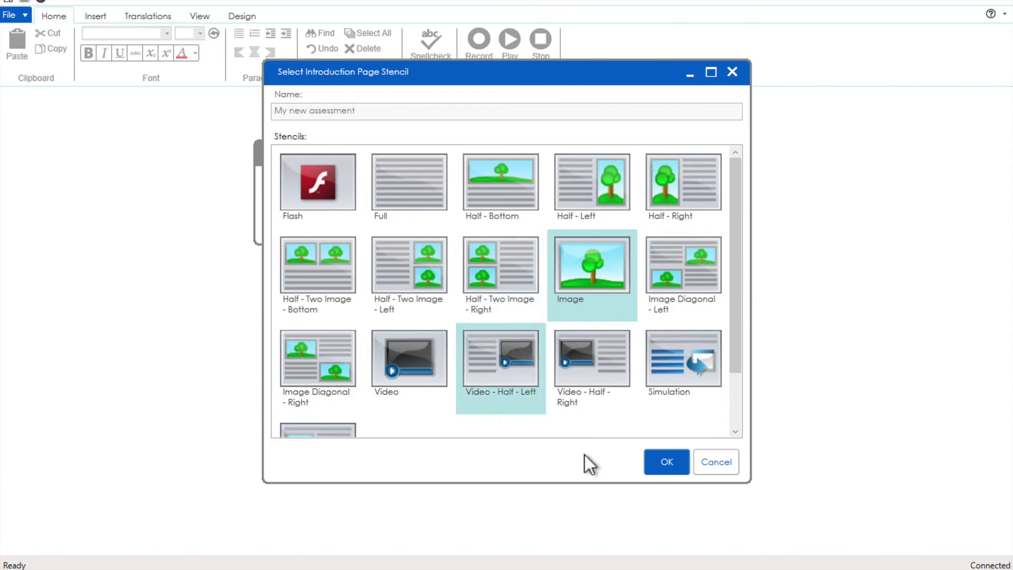
left_click(666, 464)
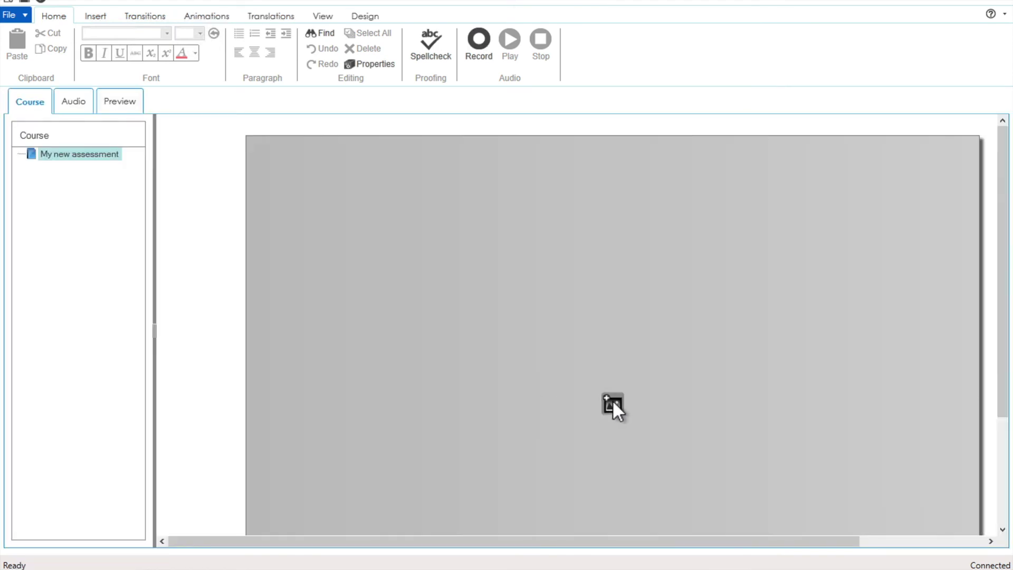
left_click(613, 403)
left_click(602, 133)
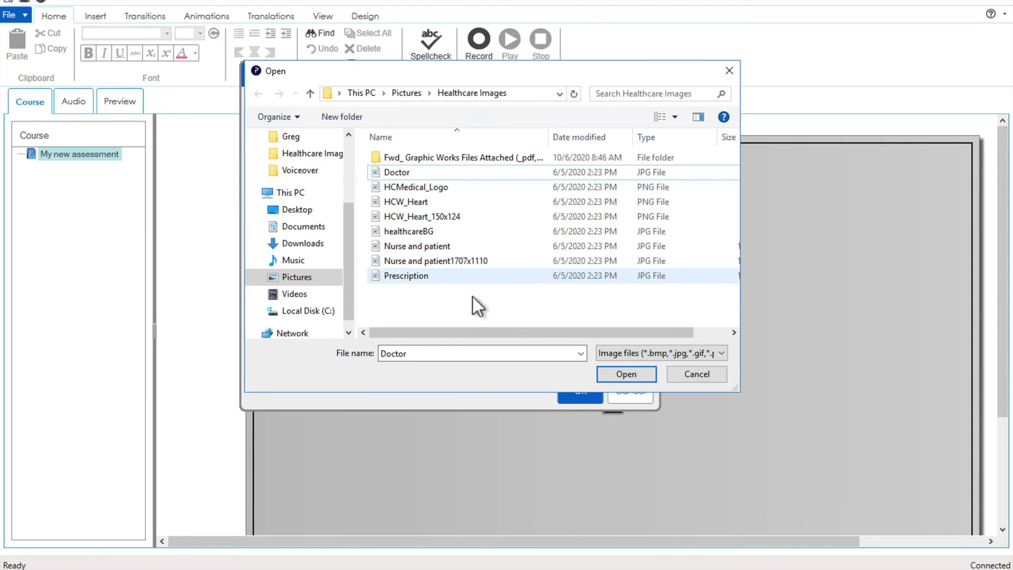
left_click(433, 248)
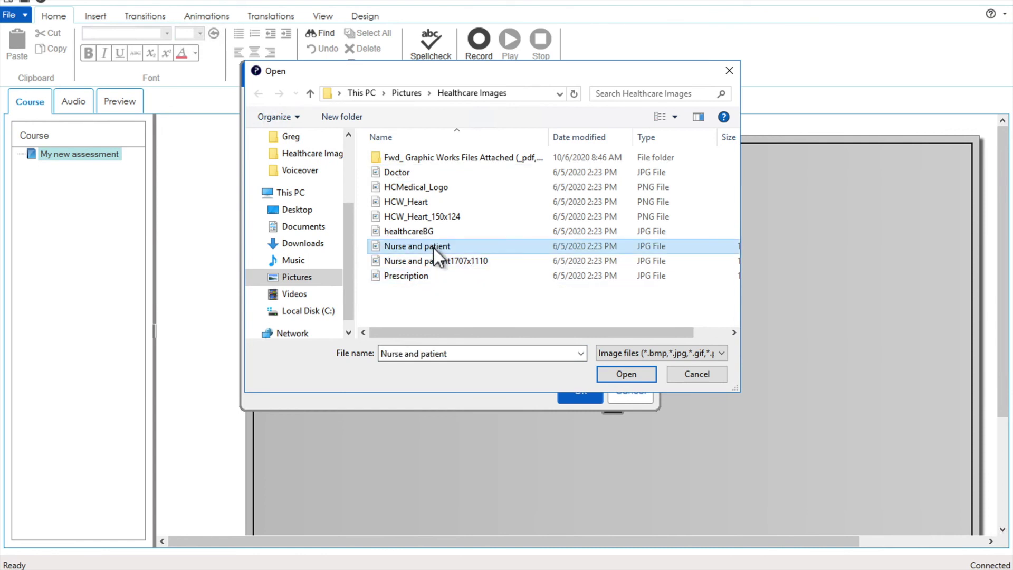
left_click(406, 173, "ctrl")
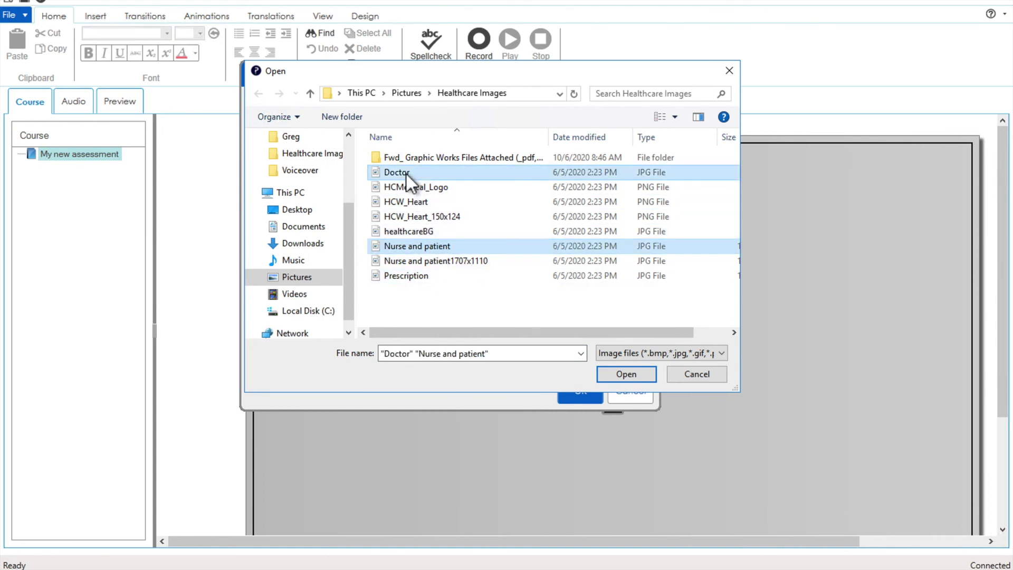
left_click(627, 374)
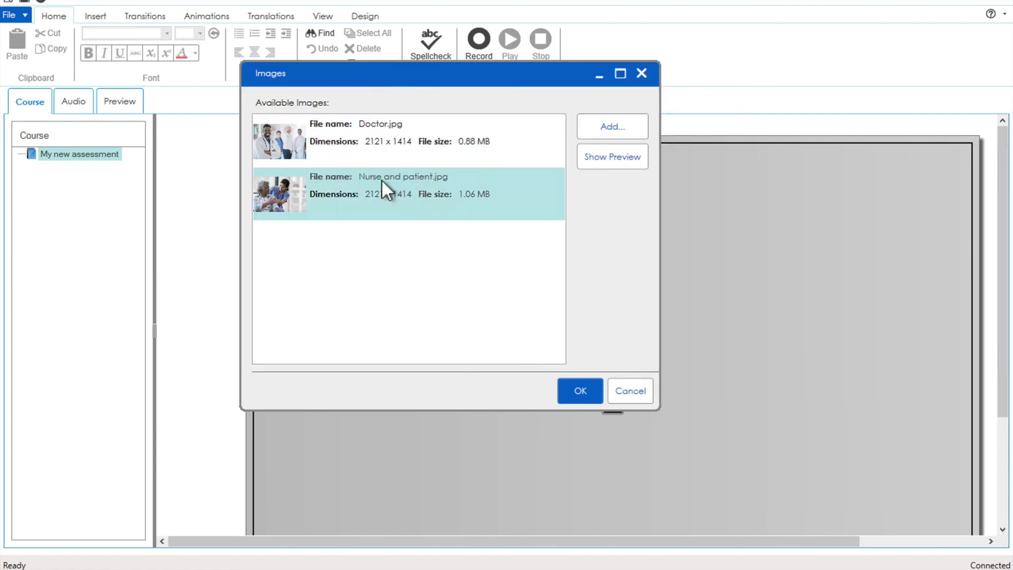
left_click(579, 391)
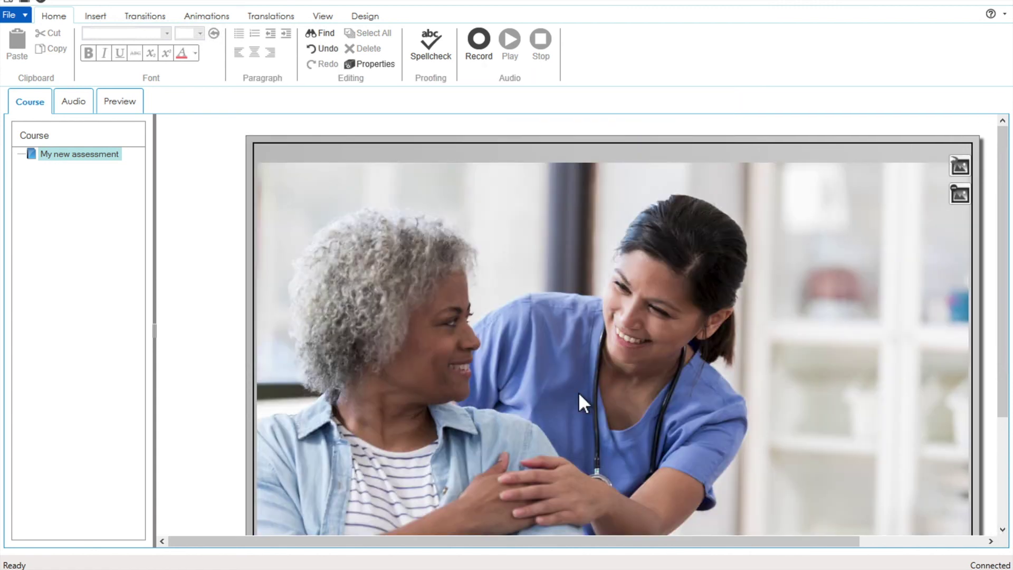
Step: Insert an assessment named 'The Test' using the Image stencil
right_click(71, 157)
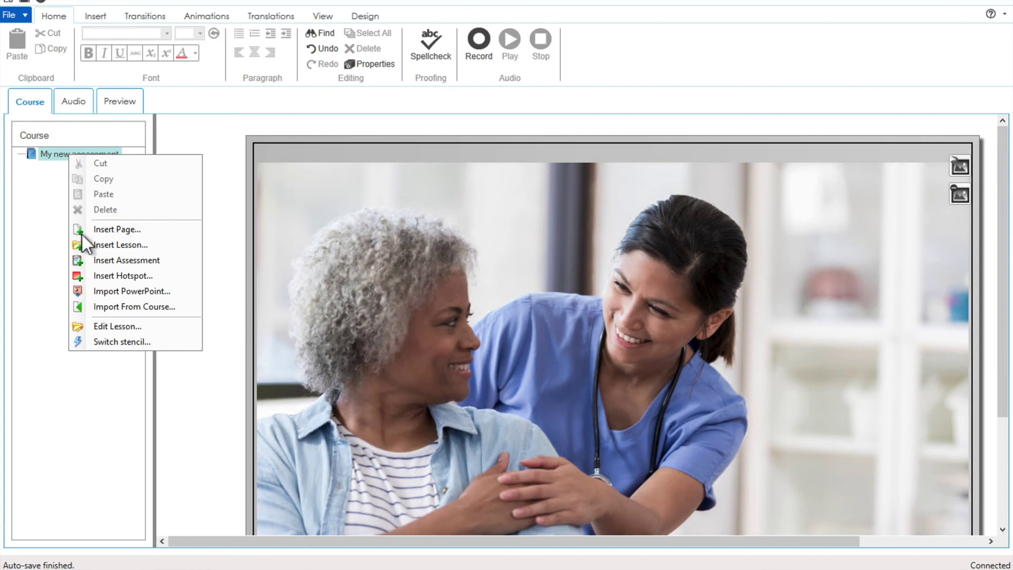
left_click(166, 261)
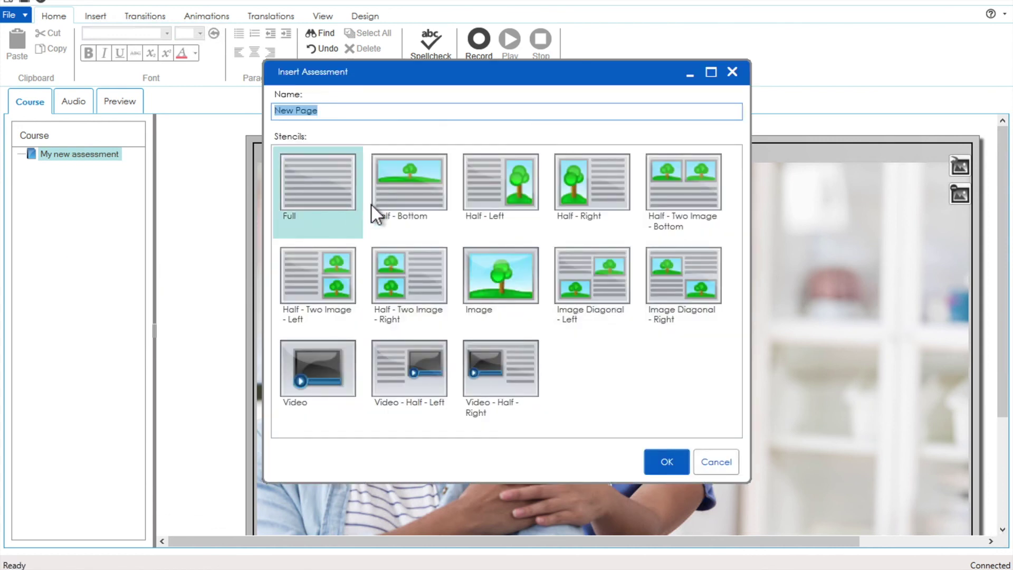
left_click(493, 267)
left_click(332, 118)
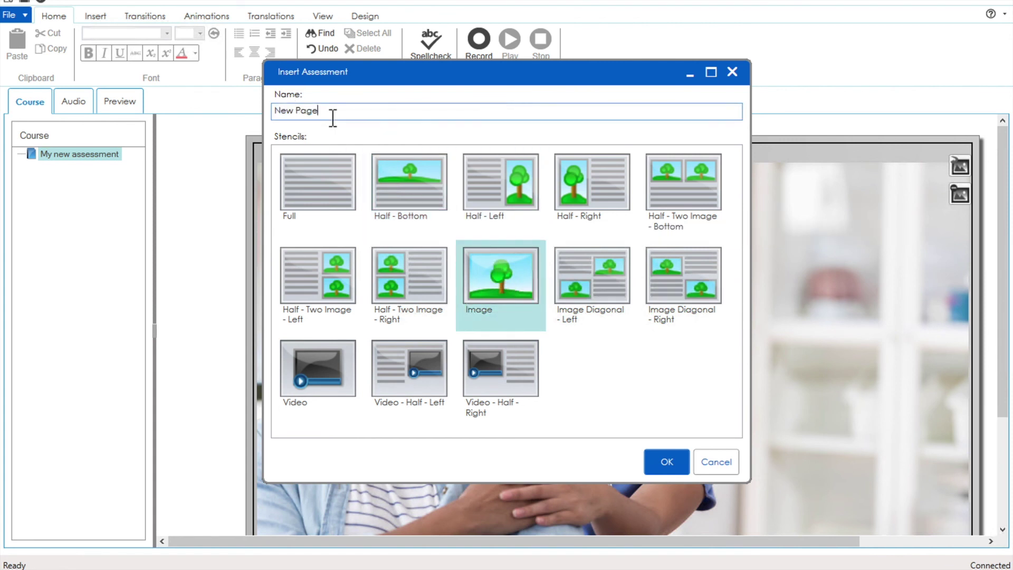
key("BackSpace")
key("BackSpace")
key("BackSpace")
key("BackSpace")
key("BackSpace")
key("BackSpace")
key("BackSpace")
key("BackSpace")
type("The Test")
double_click(514, 272)
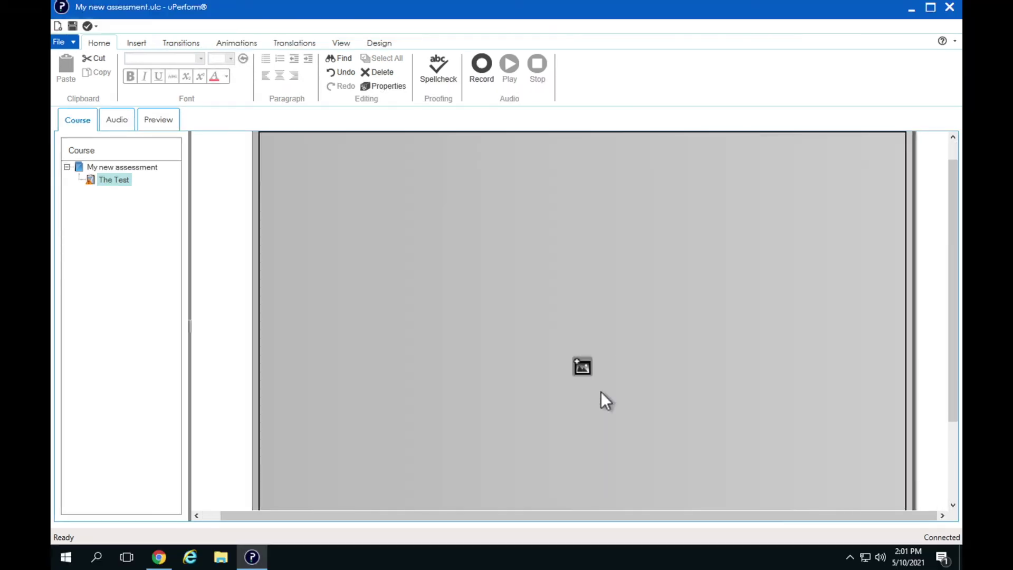
Step: Set The Test page's image to Doctor.jpg
left_click(587, 371)
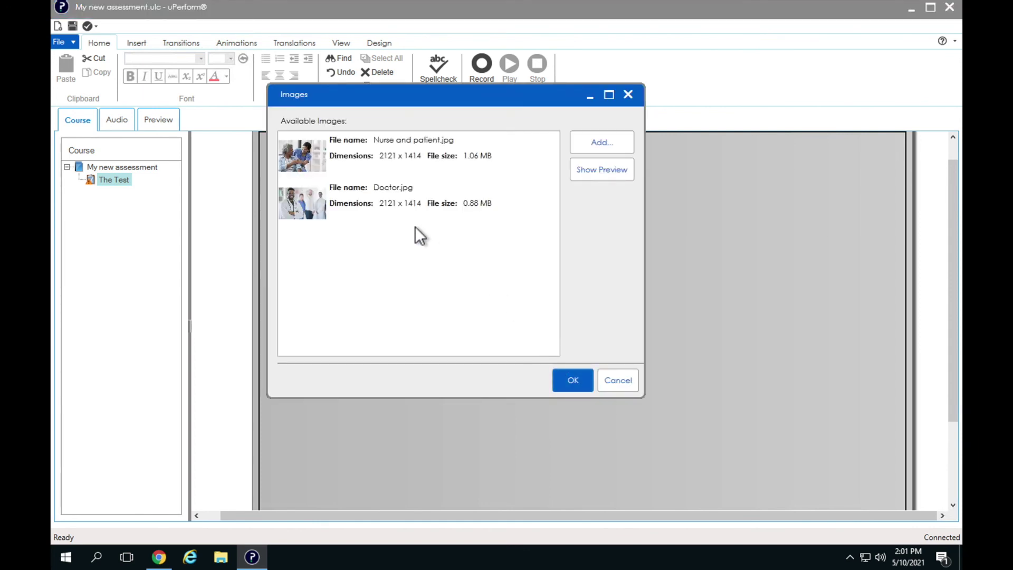
left_click(369, 206)
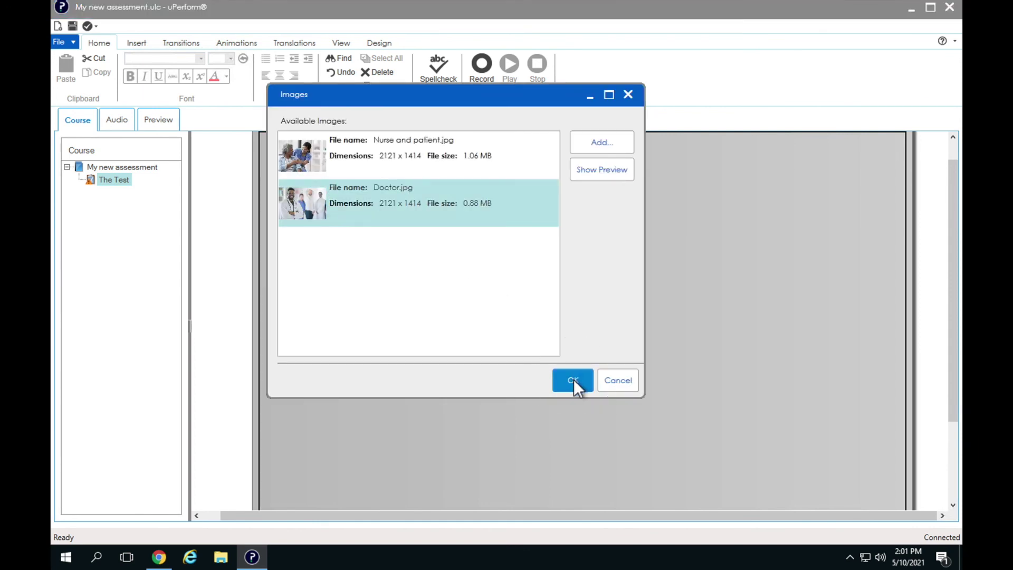
left_click(573, 380)
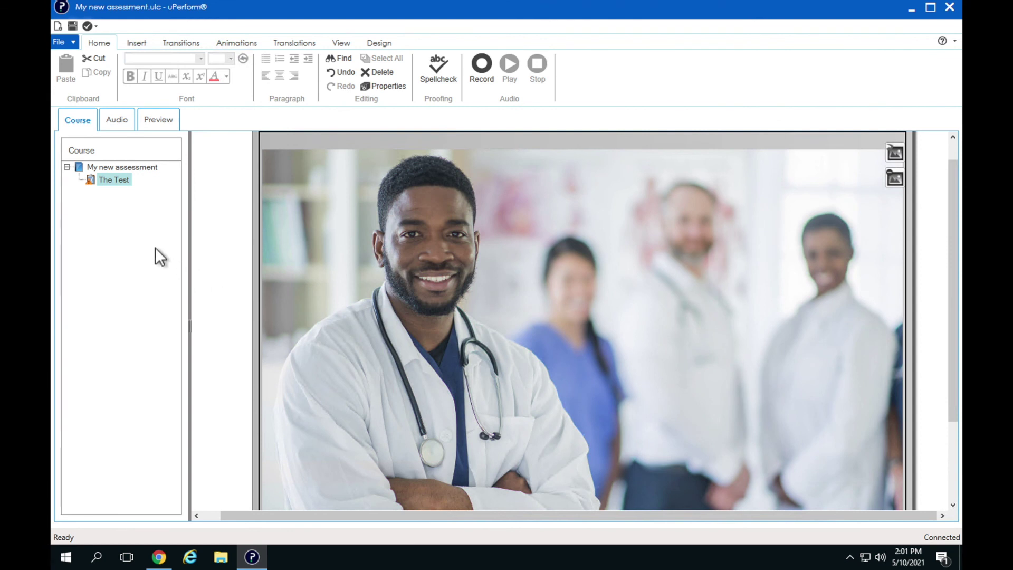
Step: Insert a Hotspot - Single page named 'Question 1' under The Test
right_click(113, 183)
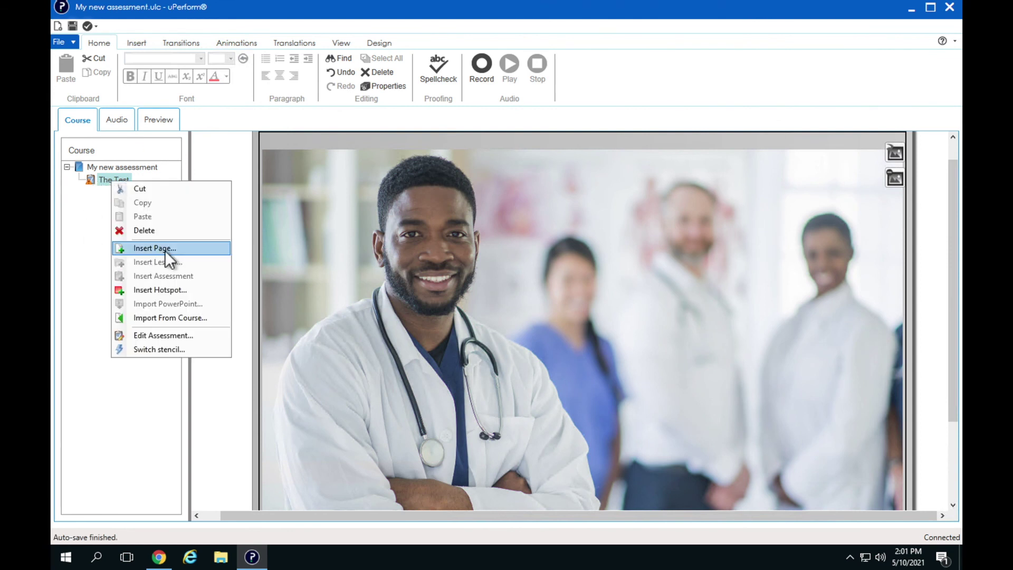
left_click(193, 249)
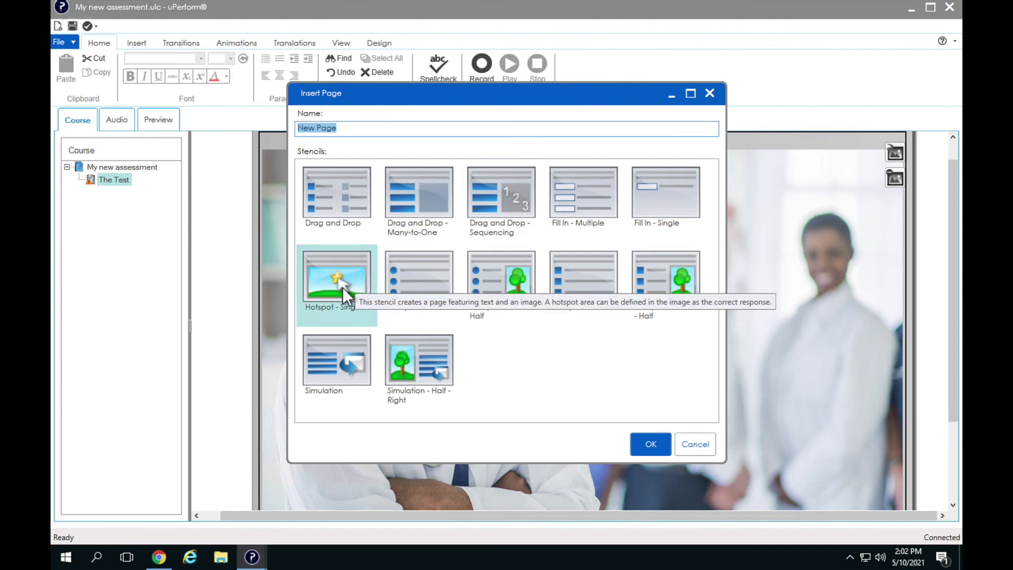
left_click(341, 287)
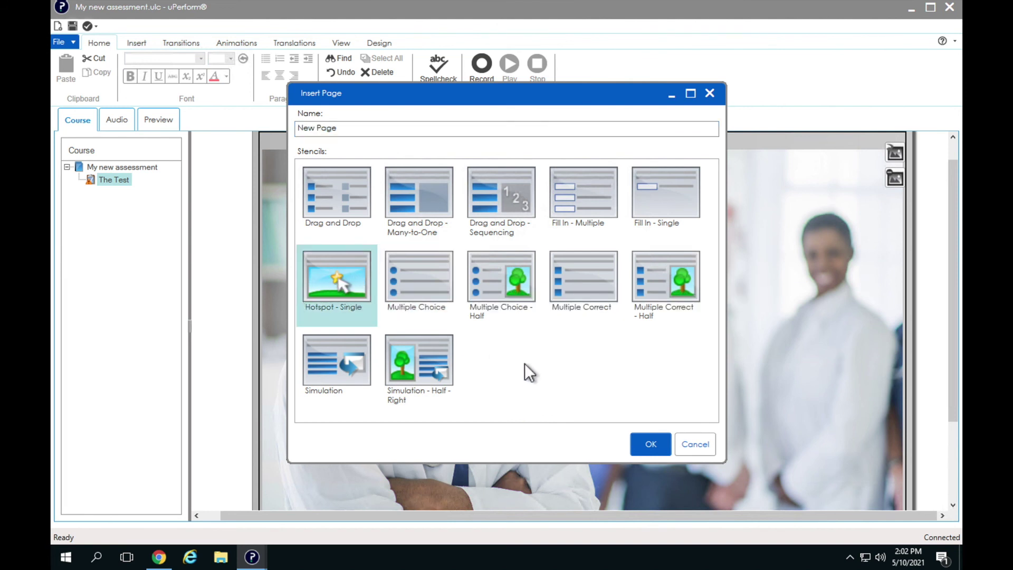
left_click_drag(341, 128, 276, 127)
type("Question 1")
left_click(651, 443)
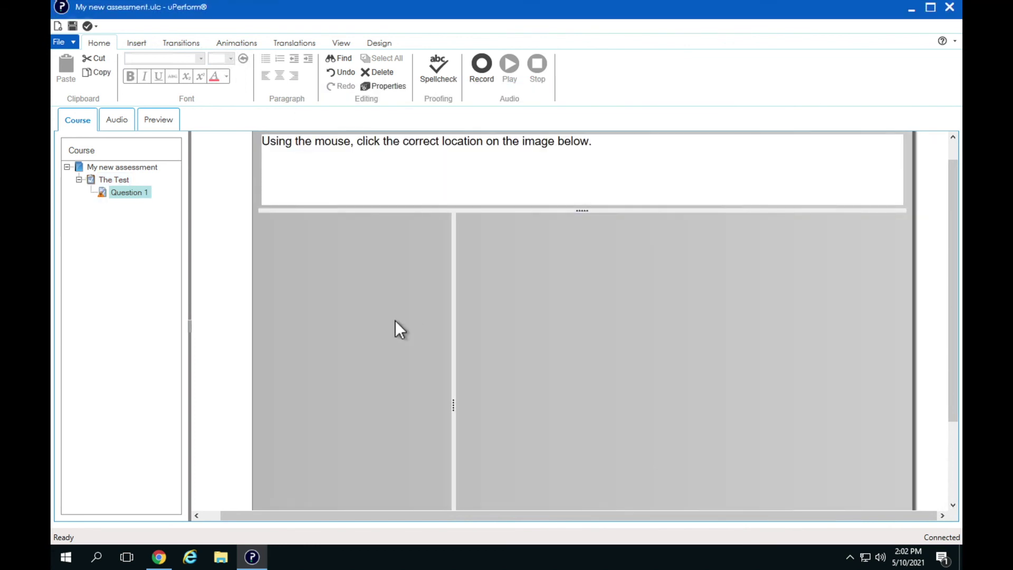
left_click(686, 407)
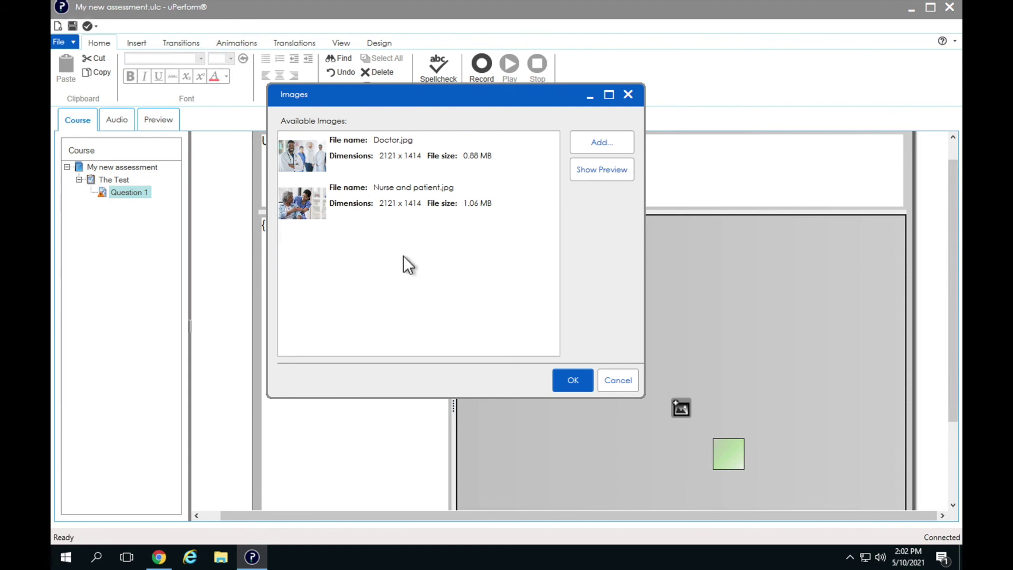
Step: Put Nurse and patient.jpg on Question 1 and size the hotspot over the clasped hands
left_click(308, 211)
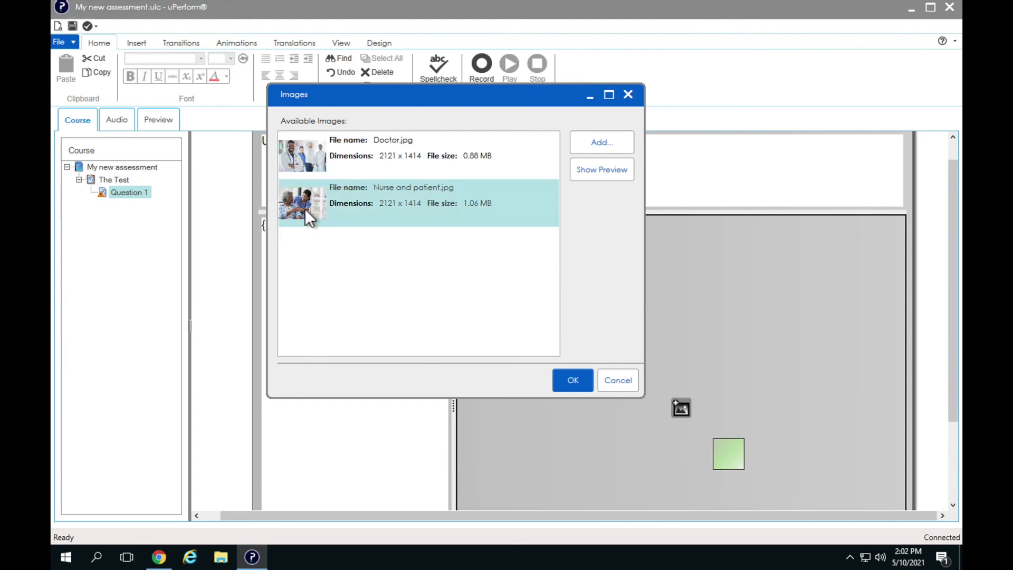
left_click(578, 381)
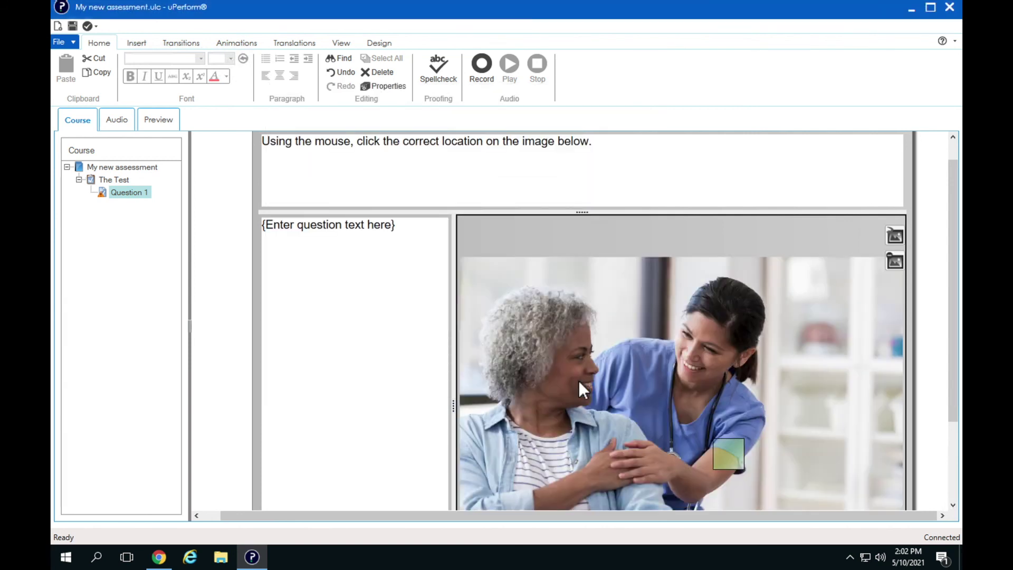
left_click_drag(736, 455, 673, 489)
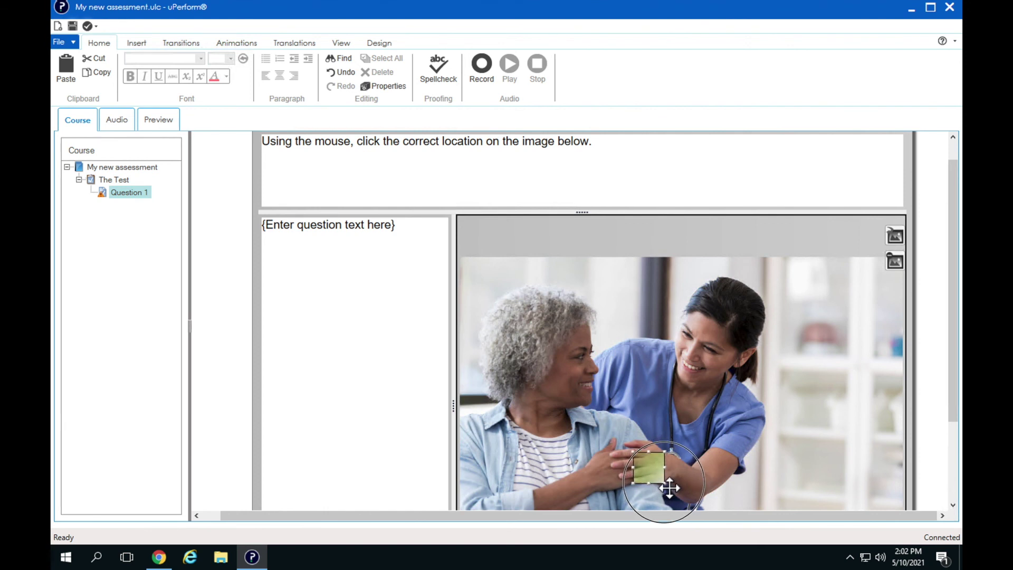
left_click_drag(634, 450, 598, 437)
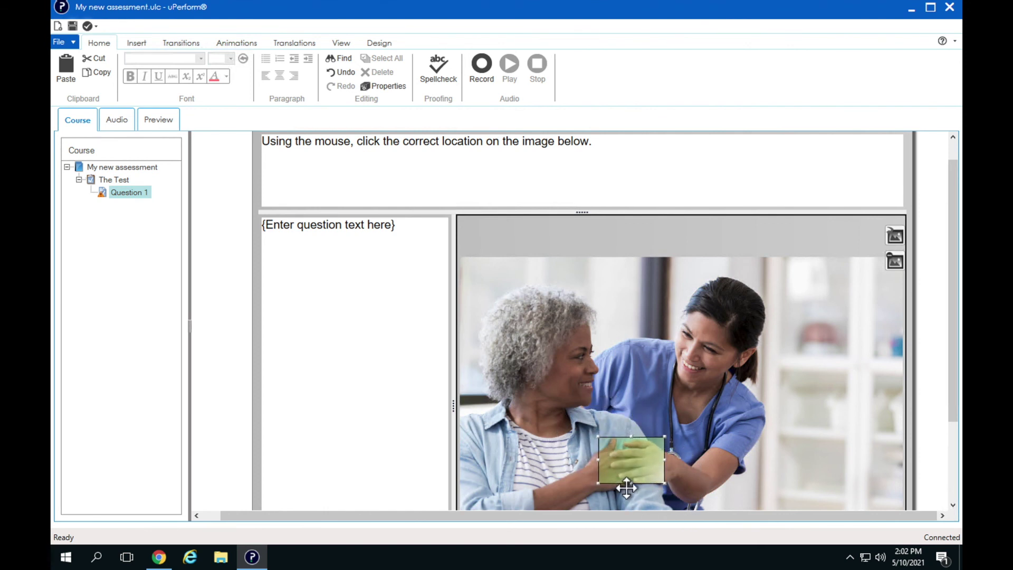
left_click(602, 490)
right_click(600, 490)
Step: Enter the question text 'Where are the hands?' and preview the question
left_click(381, 265)
left_click(404, 228)
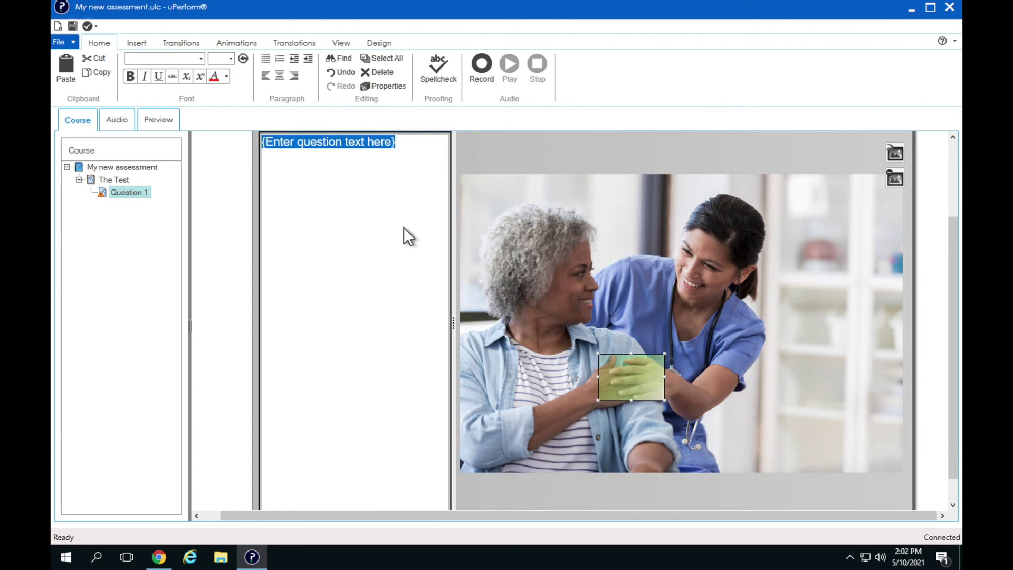
type("Whe")
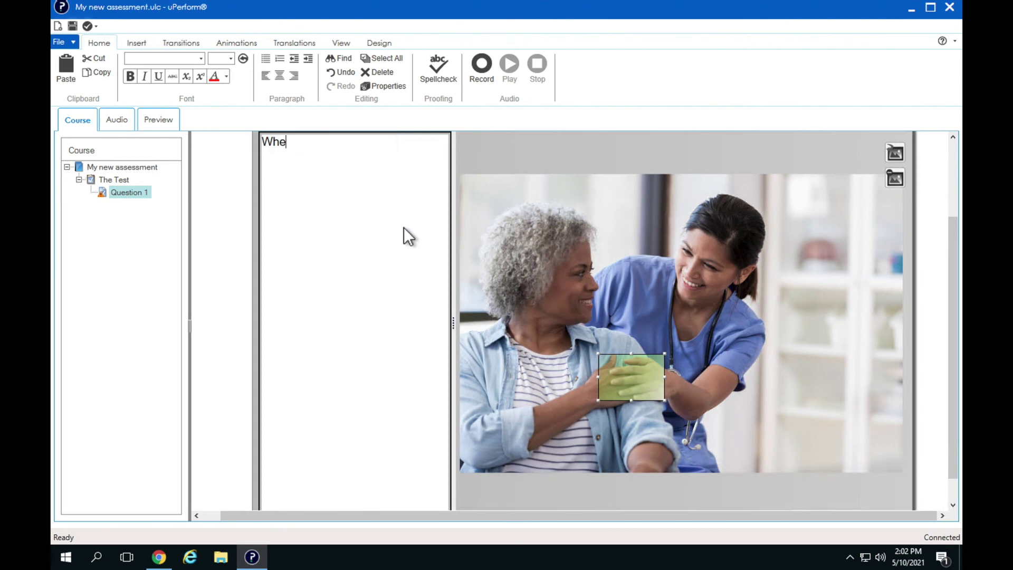
type("re are the han")
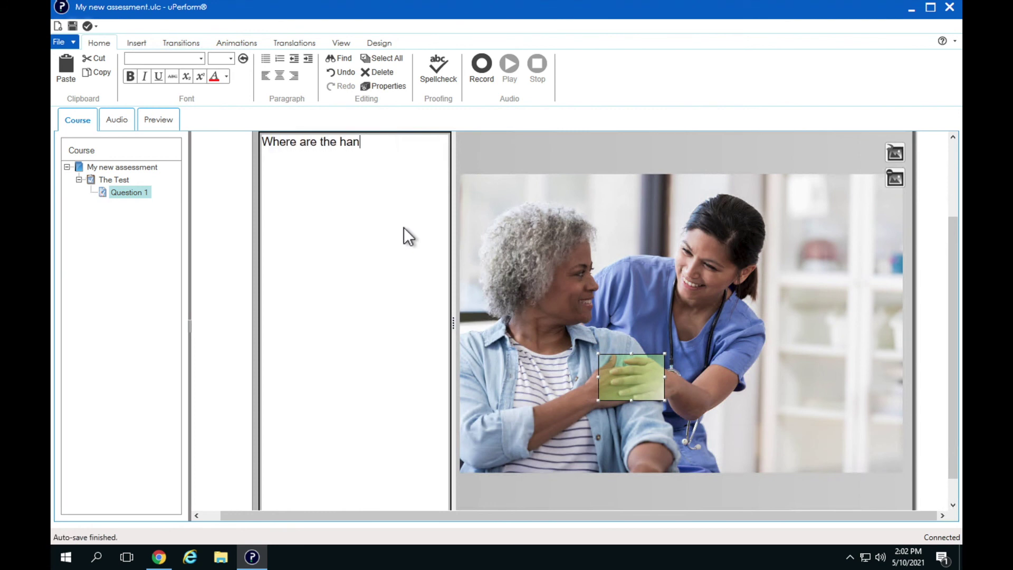
type("ds?")
scroll(413, 248, "up", 2)
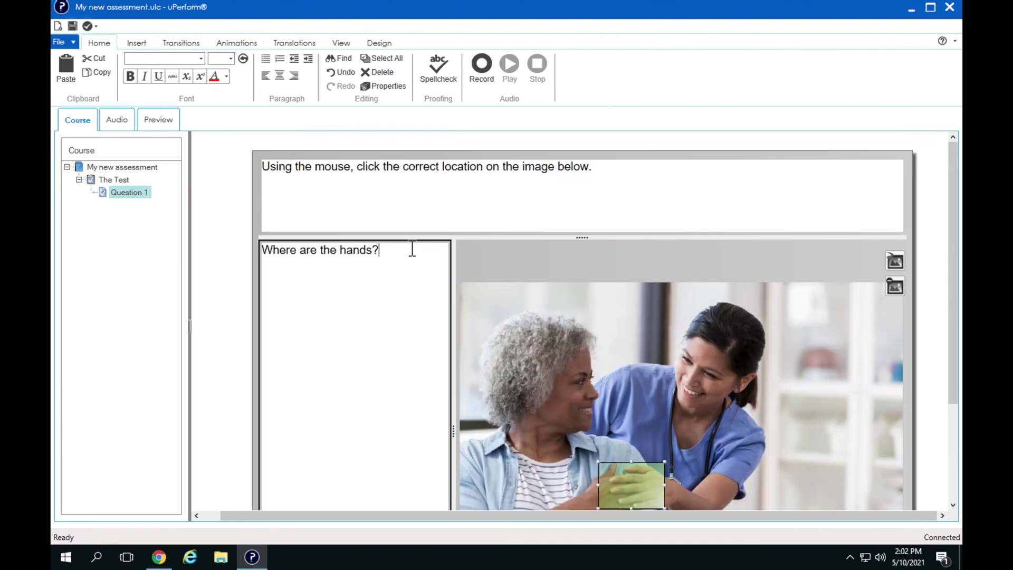
left_click(160, 121)
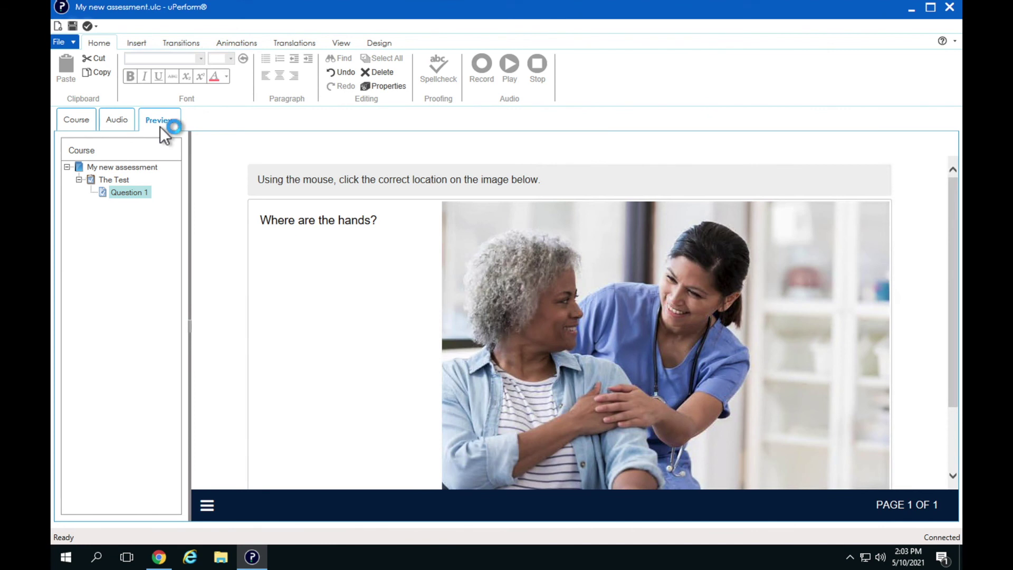
Step: Answer the preview question by clicking the hands and submit it with CONTINUE
left_click(619, 409)
scroll(619, 410, "down", 2)
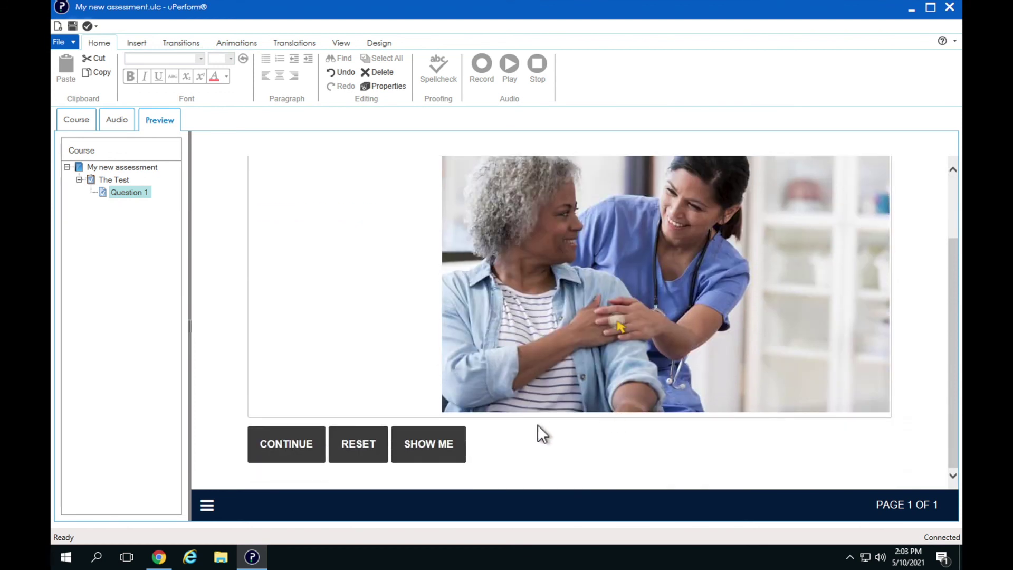
left_click(308, 454)
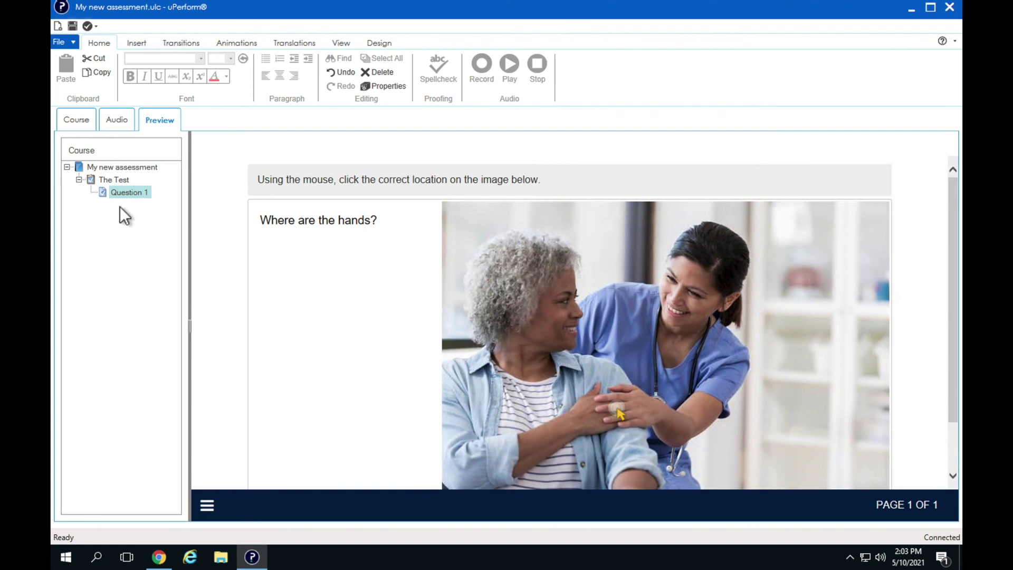
Step: Start inserting another page after Question 1, then cancel it
right_click(119, 192)
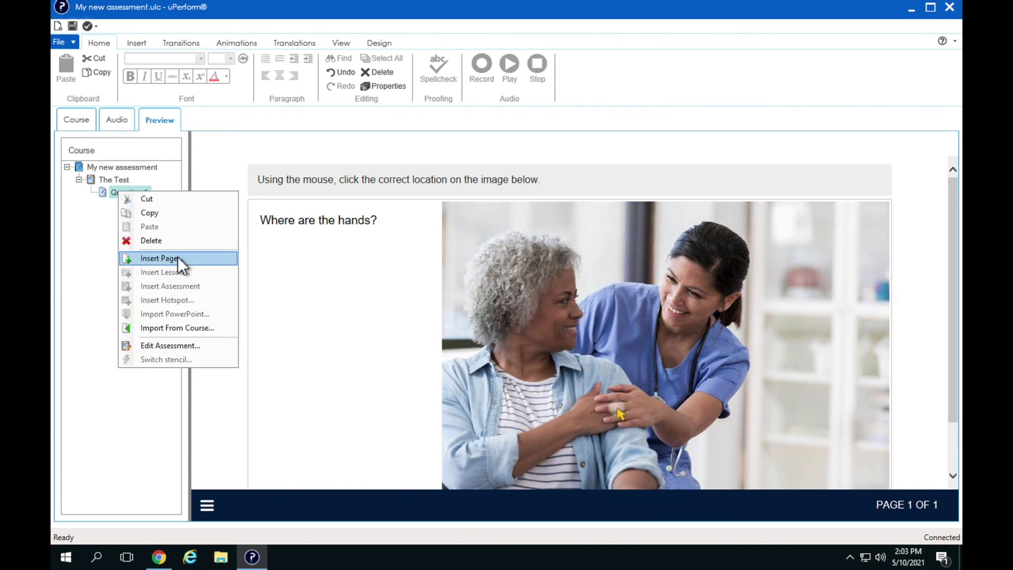
left_click(177, 258)
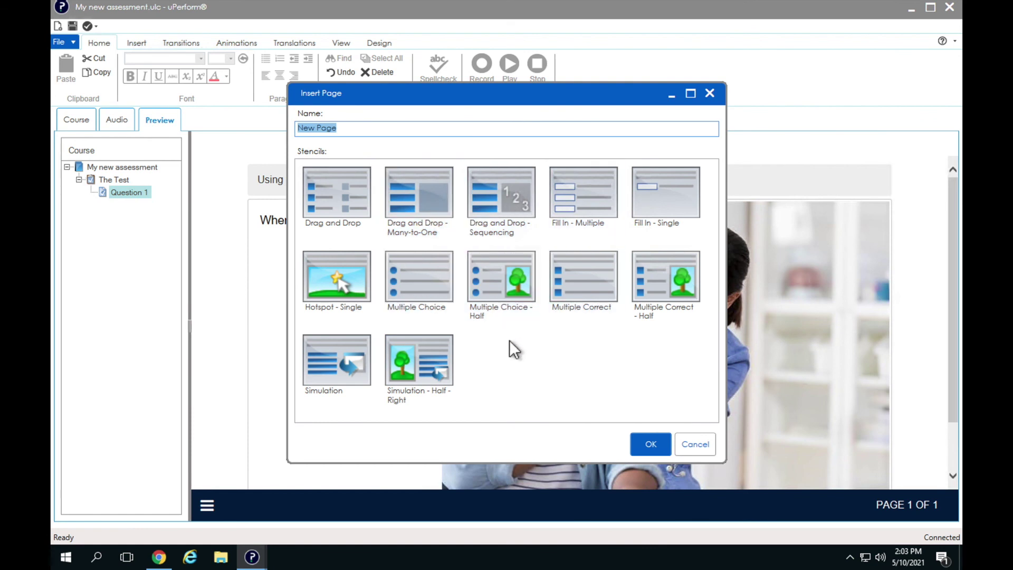
left_click(695, 444)
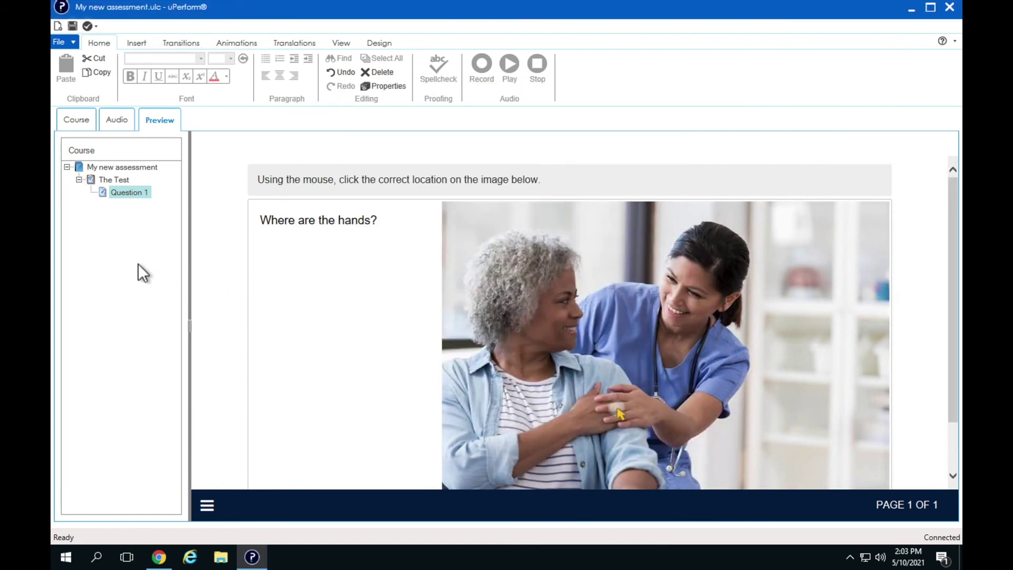